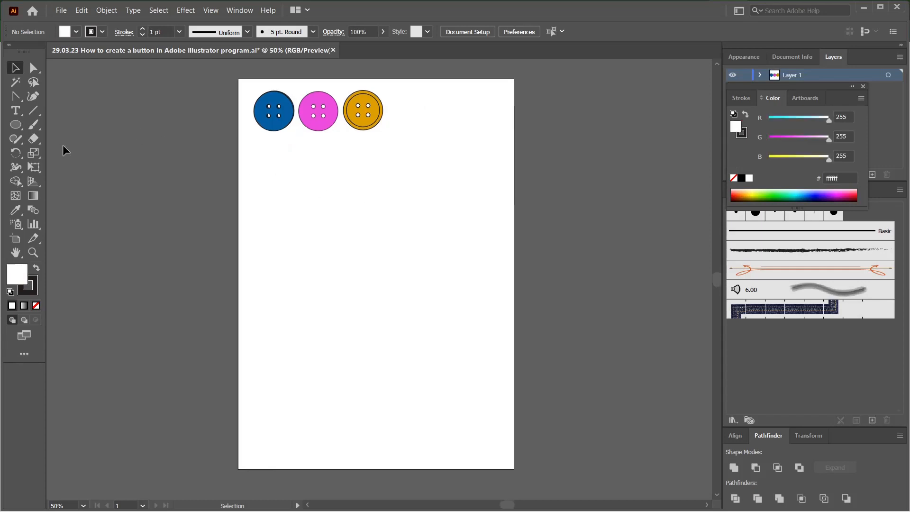
Step: Draw a circle 3 cm wide and 3 cm high on the empty artboard area below the sample buttons
click(14, 126)
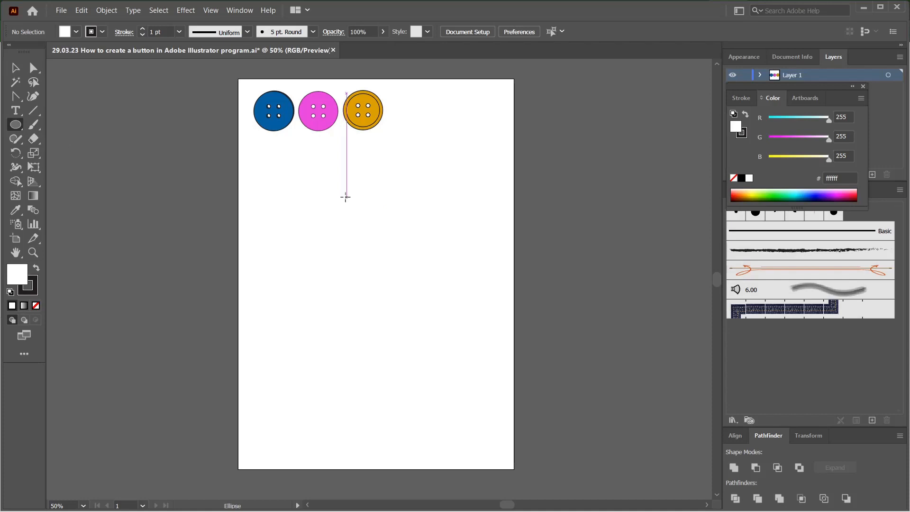
click(346, 198)
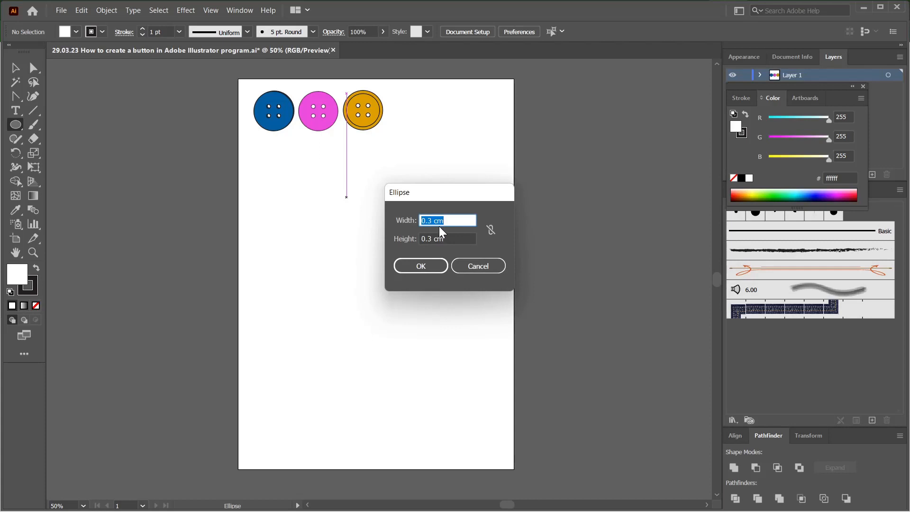
text(3 cm)
key(Tab)
click(422, 267)
click(15, 68)
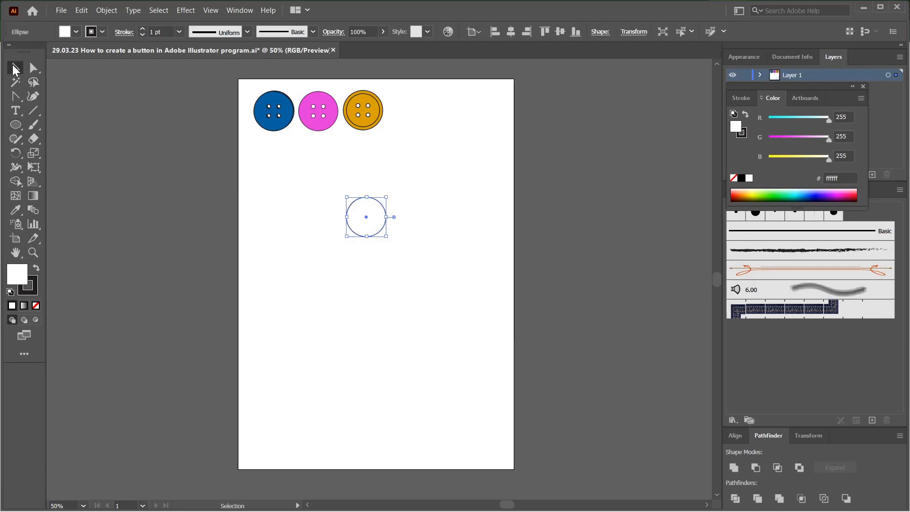
Step: Draw a small circle 0.3 cm wide and 0.3 cm high in the empty space above the large circle
scroll(398, 163, up, 1)
drag(395, 187, 431, 256)
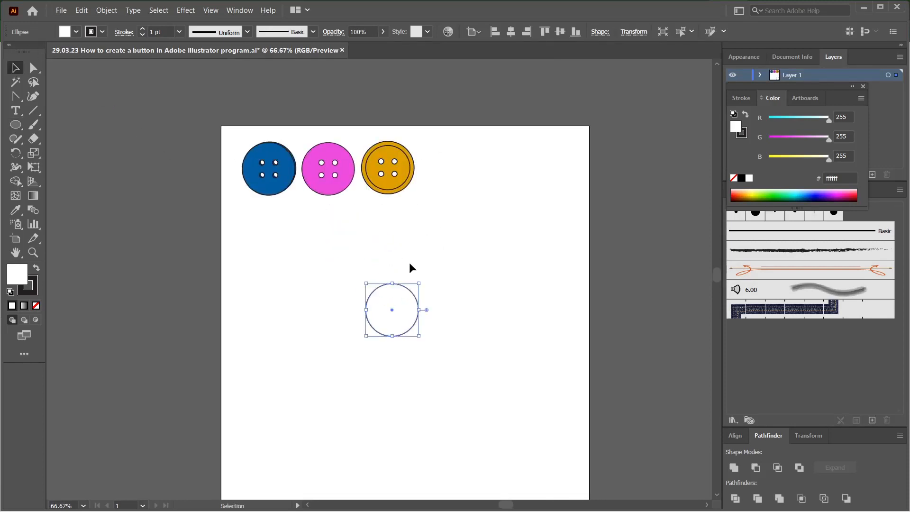
scroll(405, 253, up, 1)
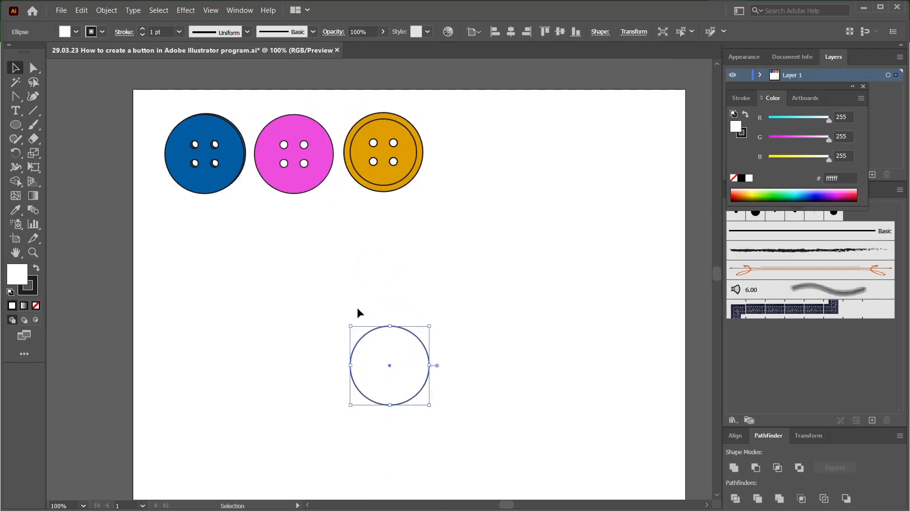
drag(357, 309, 331, 299)
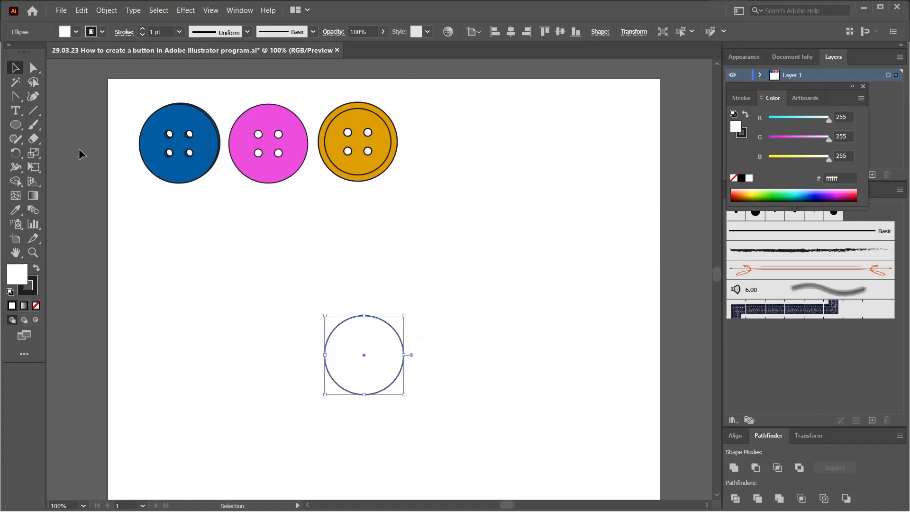
click(15, 125)
click(331, 241)
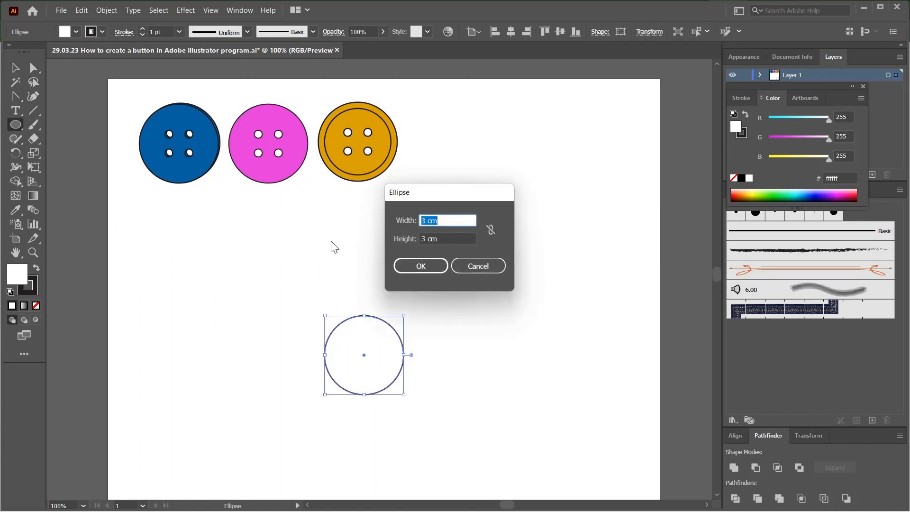
text(0)
text(.3)
drag(433, 220, 399, 220)
key(Tab)
text(0.3)
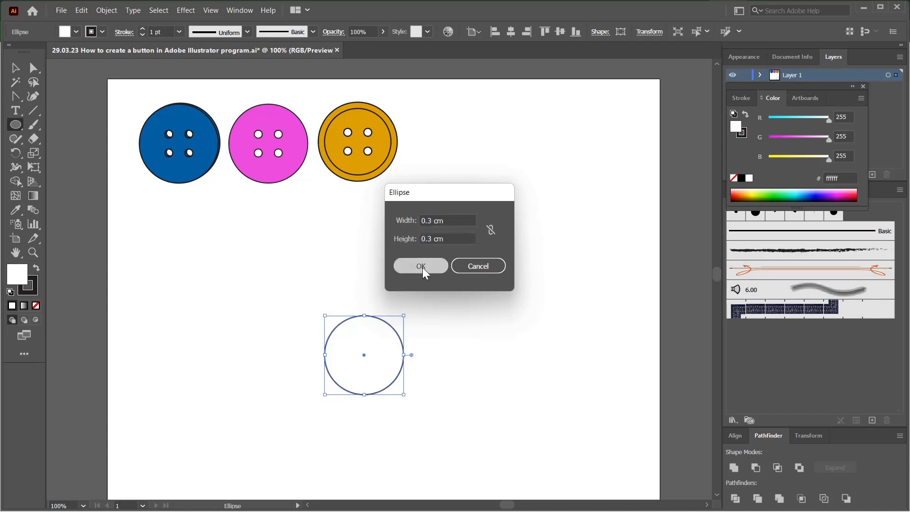
click(422, 268)
click(20, 69)
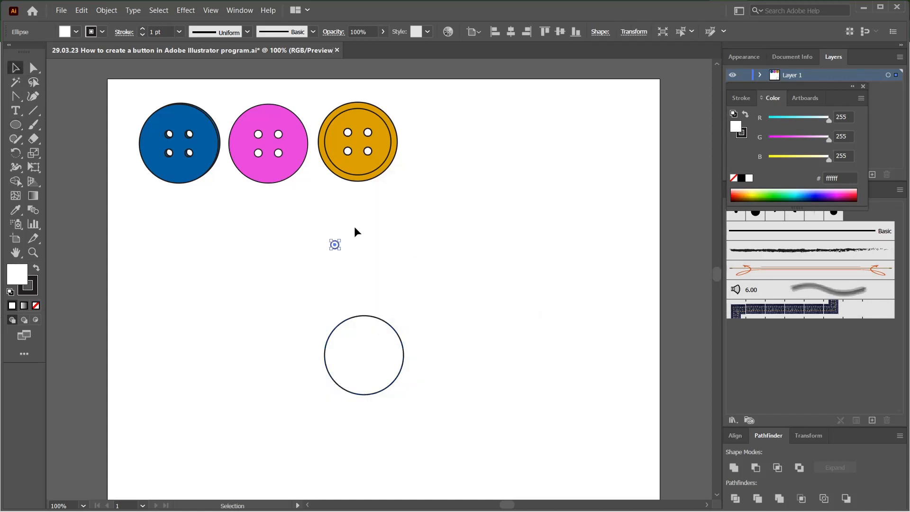
Step: Make a copy of the small circle with the Move command, offset 0.7 cm horizontally
scroll(349, 252, up, 1)
click(433, 345)
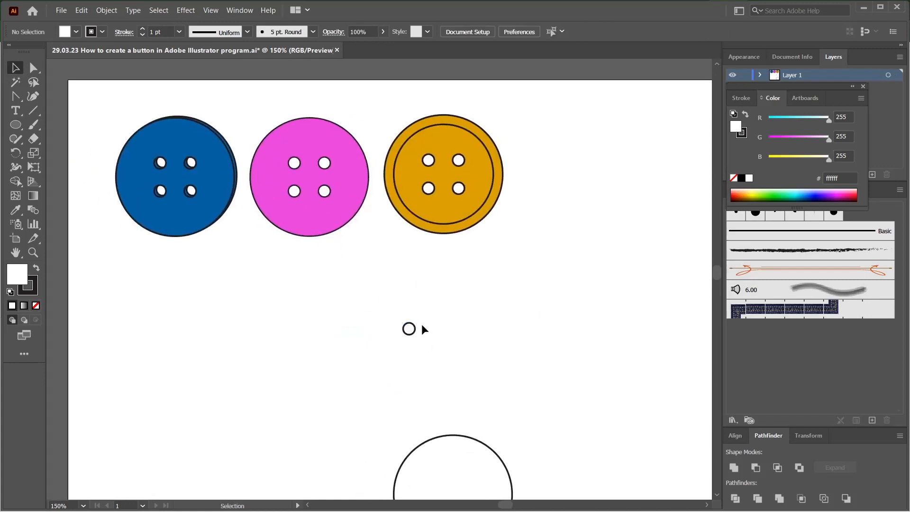
drag(455, 344, 441, 329)
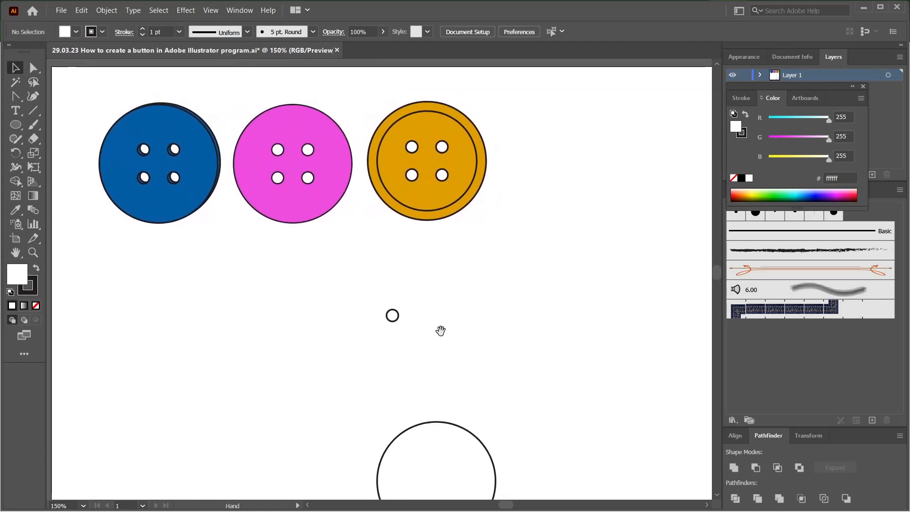
click(397, 315)
drag(368, 293, 411, 324)
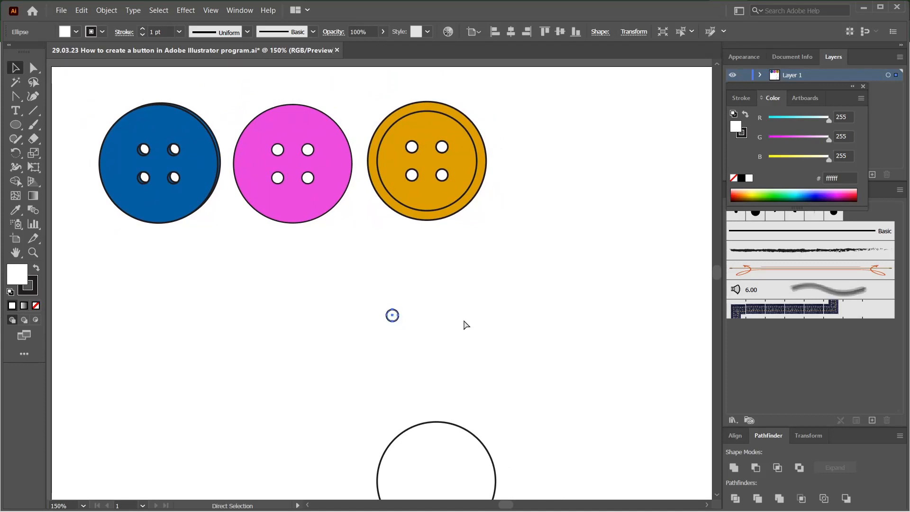
key(shift+ctrl+m)
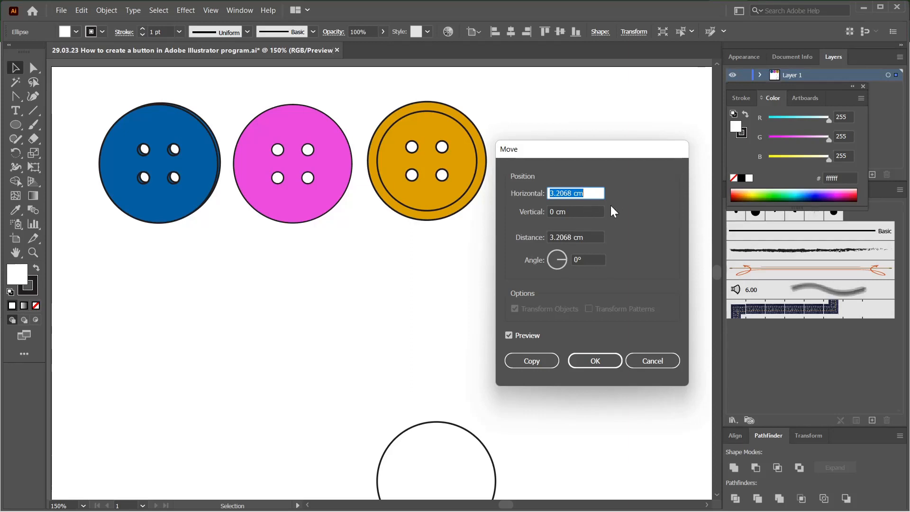
text(0.7)
click(517, 336)
click(515, 336)
click(516, 336)
click(528, 356)
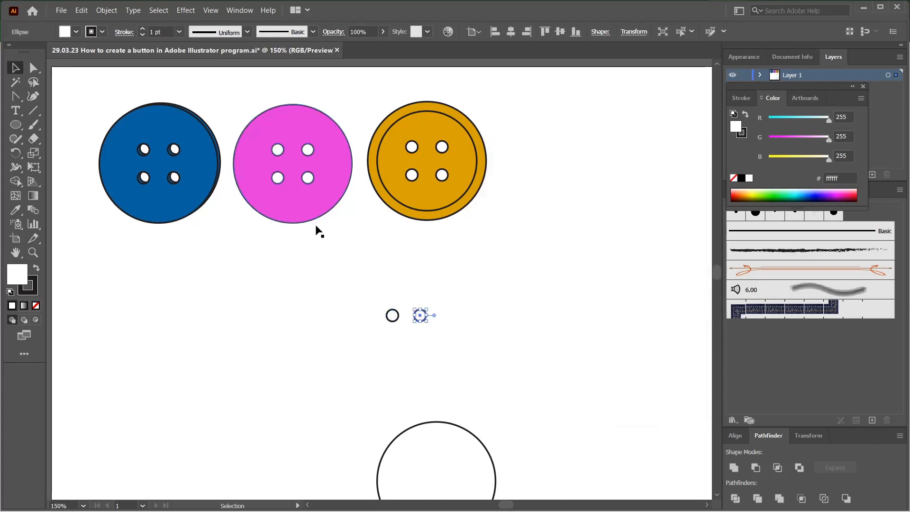
Step: Copy both small circles together with the Move command, offset 0 cm horizontally and 0.7 cm vertically
click(414, 286)
drag(364, 260, 511, 335)
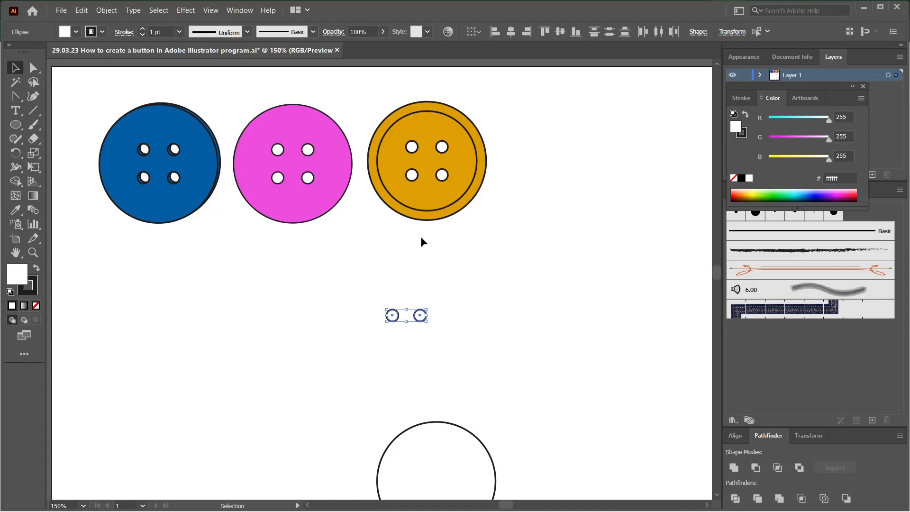
key(Return)
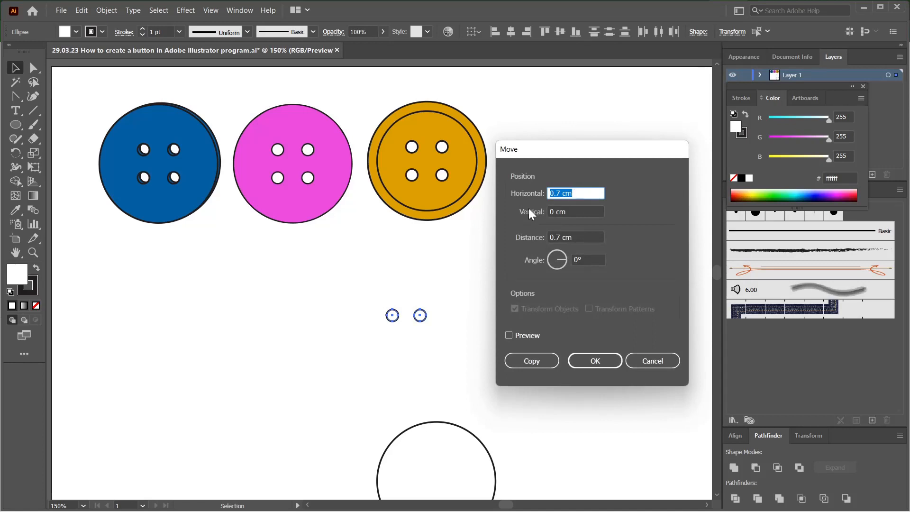
text(0)
key(Tab)
text(0)
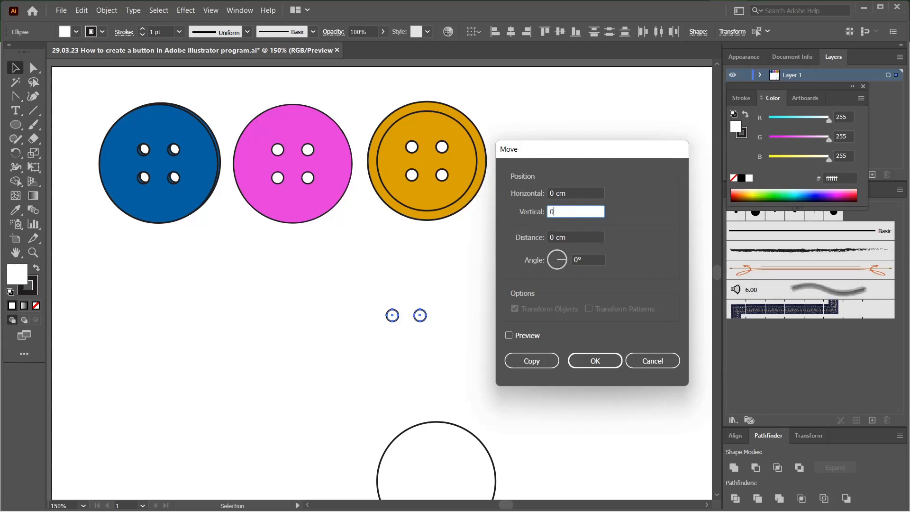
text(.7)
click(508, 335)
click(526, 360)
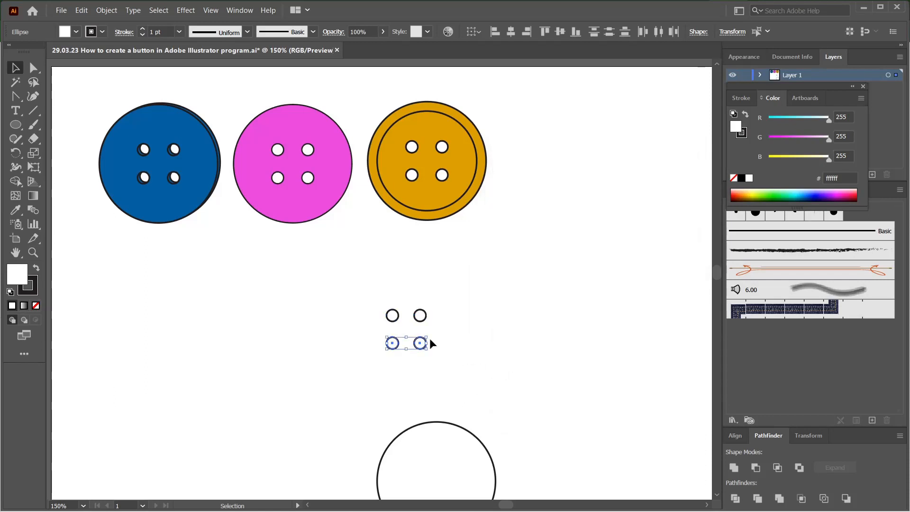
Step: Group the four small circles into one object
click(387, 299)
drag(345, 291, 342, 201)
key(ctrl+g)
click(230, 169)
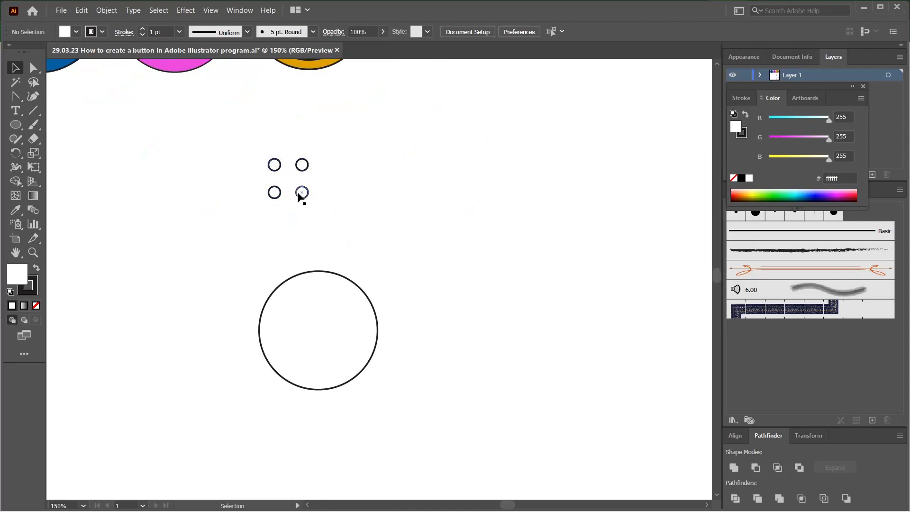
drag(301, 170, 330, 325)
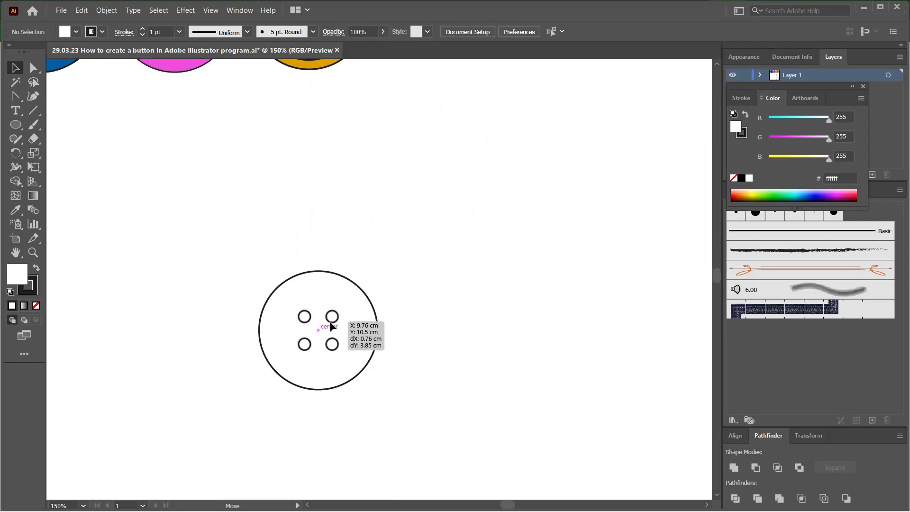
drag(330, 325, 304, 224)
click(209, 155)
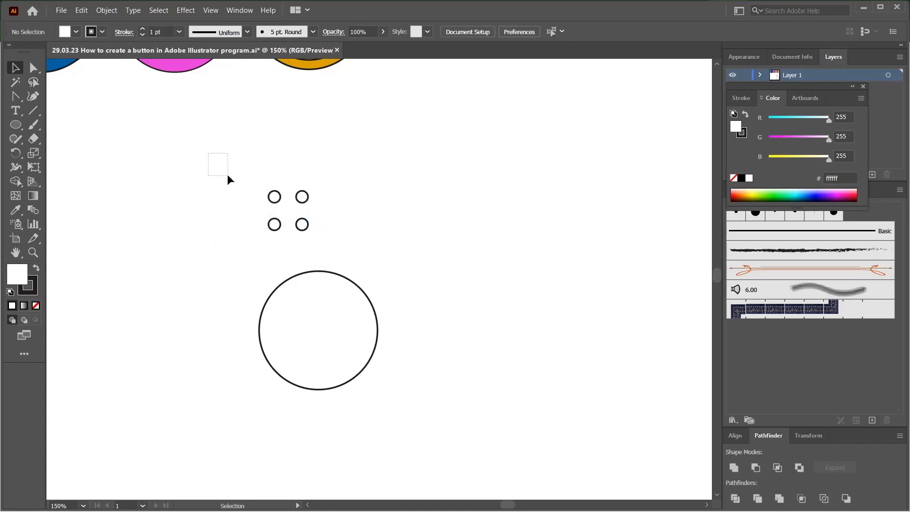
Step: Align the small-circle group and the large circle to each other's centers, both horizontally and vertically
drag(228, 176, 377, 402)
click(736, 435)
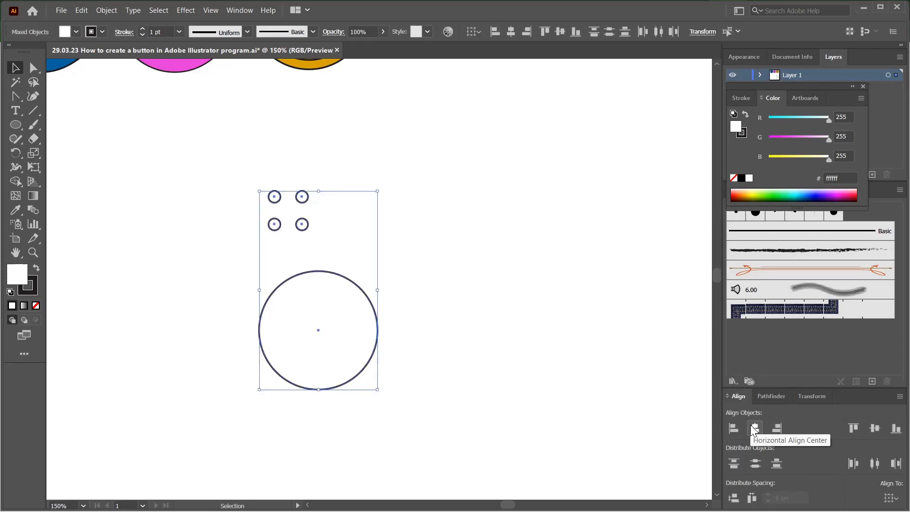
click(751, 427)
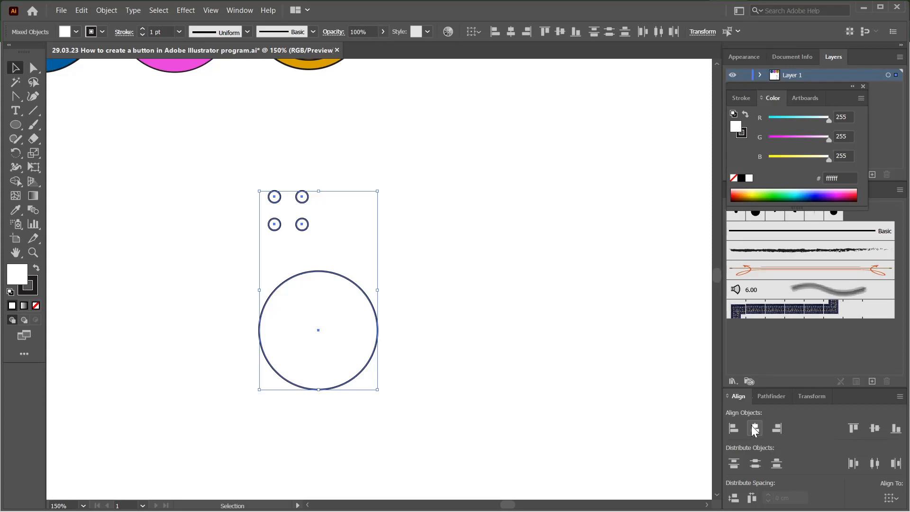
click(875, 429)
click(480, 333)
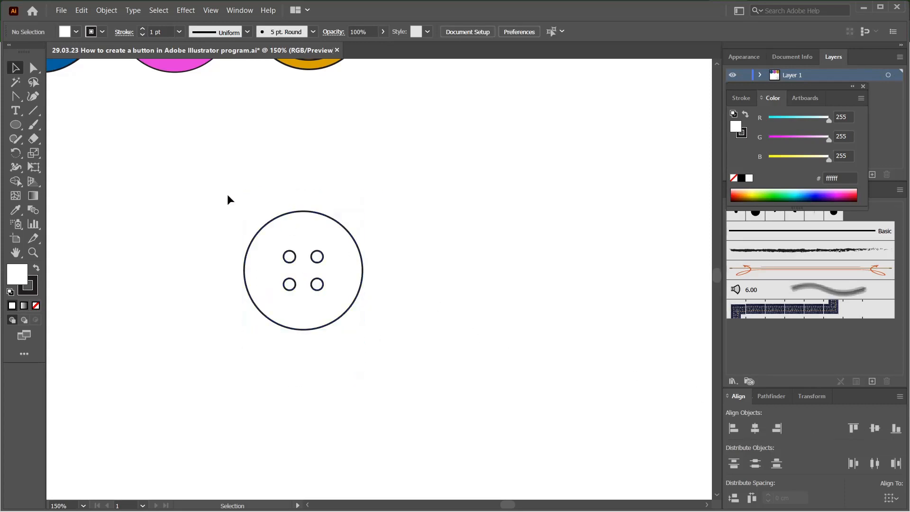
Step: Group the large circle with its four holes and move the group below the blue button
scroll(229, 195, down, 1)
drag(229, 188, 552, 384)
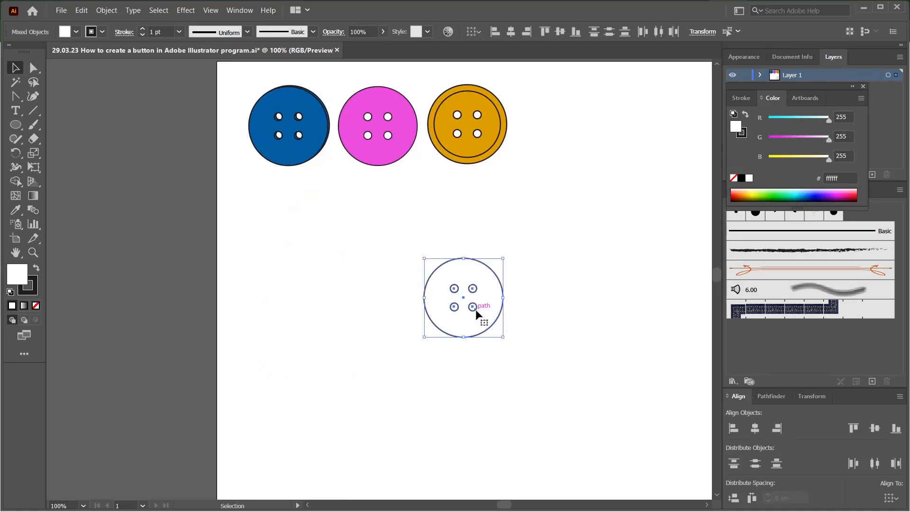
key(ctrl+g)
drag(477, 314, 316, 282)
drag(301, 288, 476, 335)
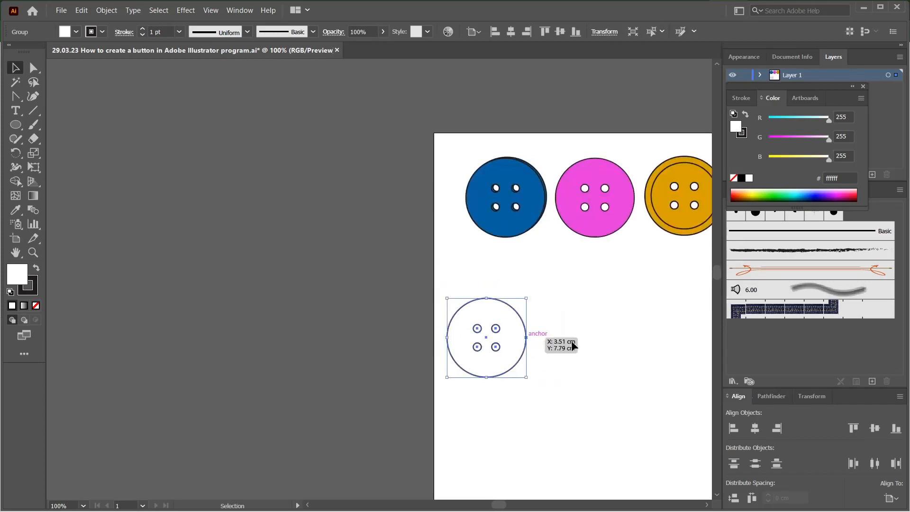
drag(570, 340, 380, 337)
mouse_move(301, 325)
mouse_down()
mouse_move(328, 331)
mouse_move(319, 337)
mouse_move(313, 325)
mouse_up()
drag(264, 284, 387, 416)
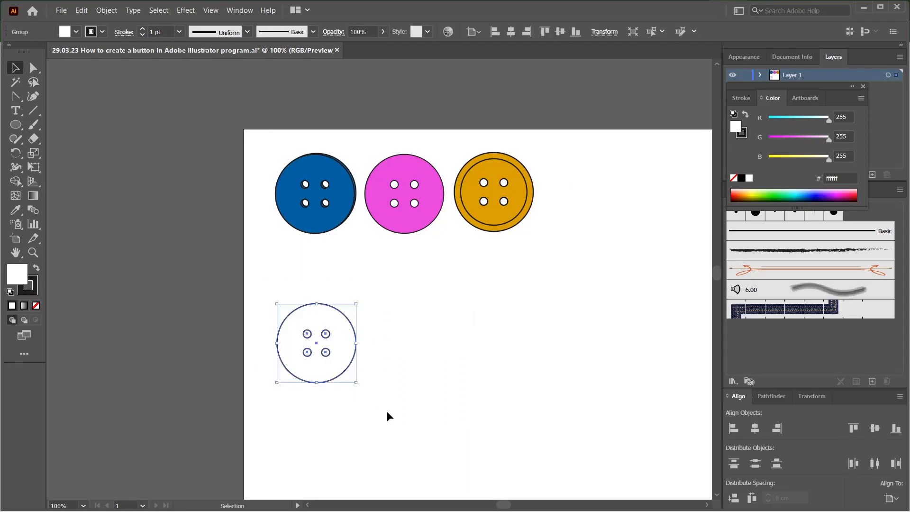
Step: Subtract the four small circles from the large circle with Pathfinder and reposition the cut button just below the blue one
click(779, 399)
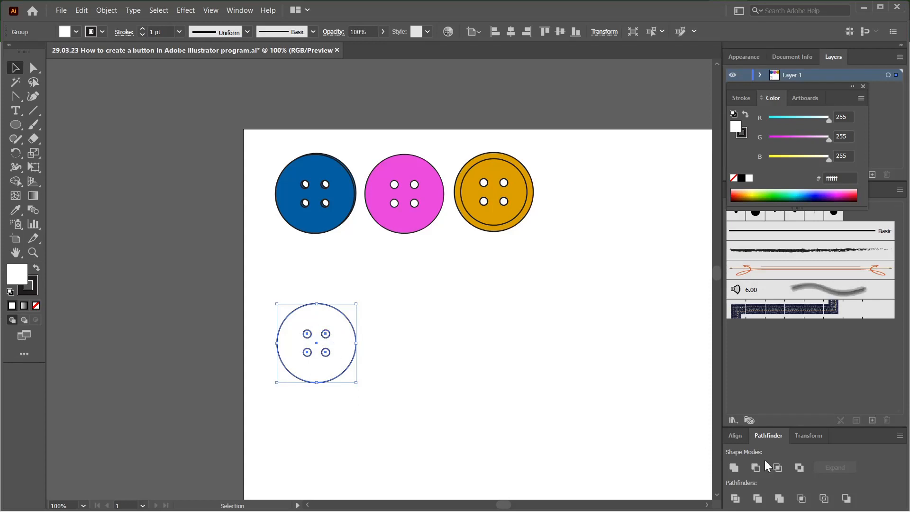
click(440, 358)
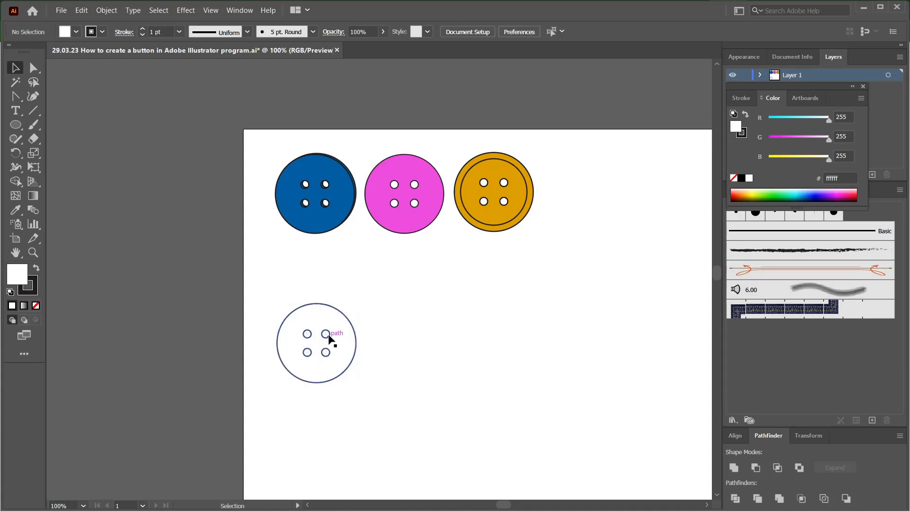
drag(319, 358, 173, 356)
click(108, 255)
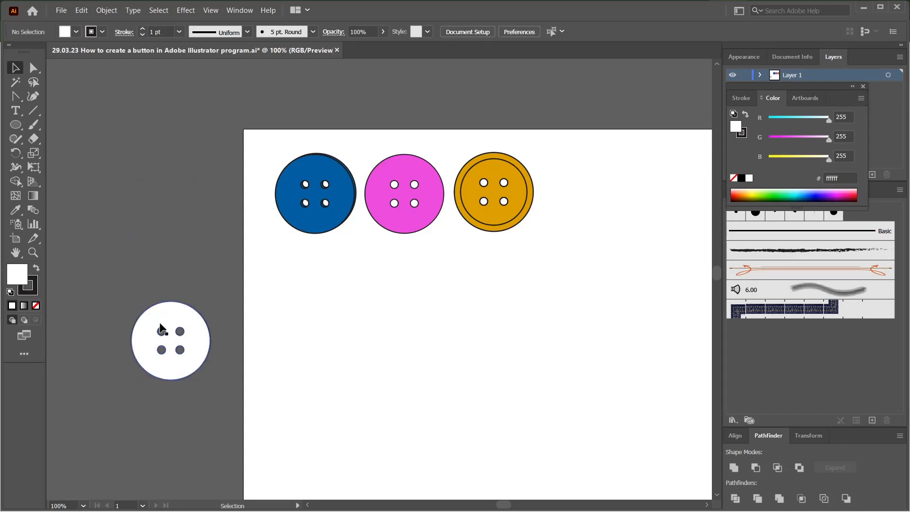
drag(143, 347, 287, 304)
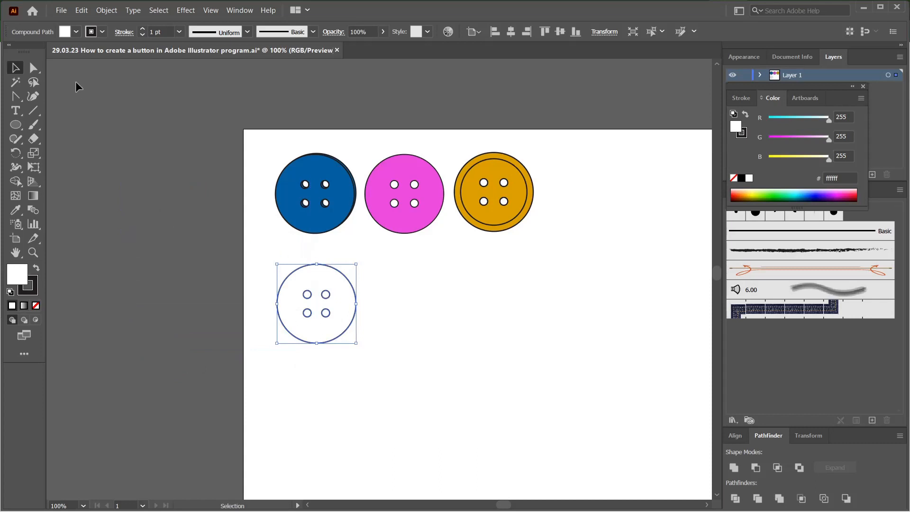
click(377, 263)
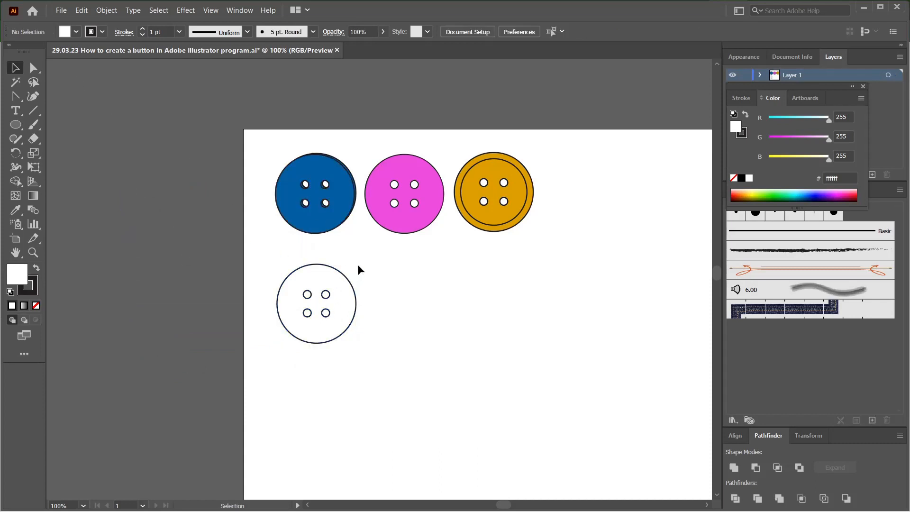
Step: Move the white button directly beneath the pink button
key(ctrl+plus)
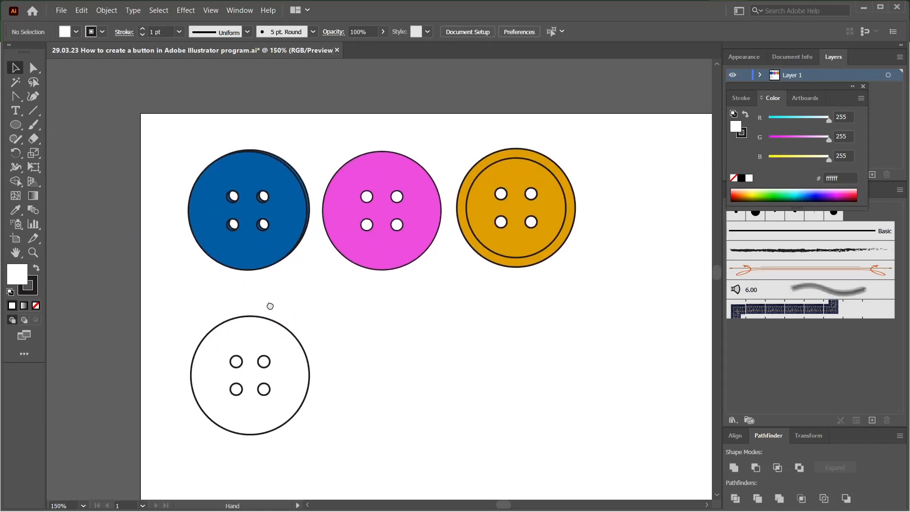
mouse_move(257, 324)
mouse_down()
mouse_move(251, 308)
mouse_move(250, 324)
mouse_up()
drag(373, 322, 326, 333)
click(317, 329)
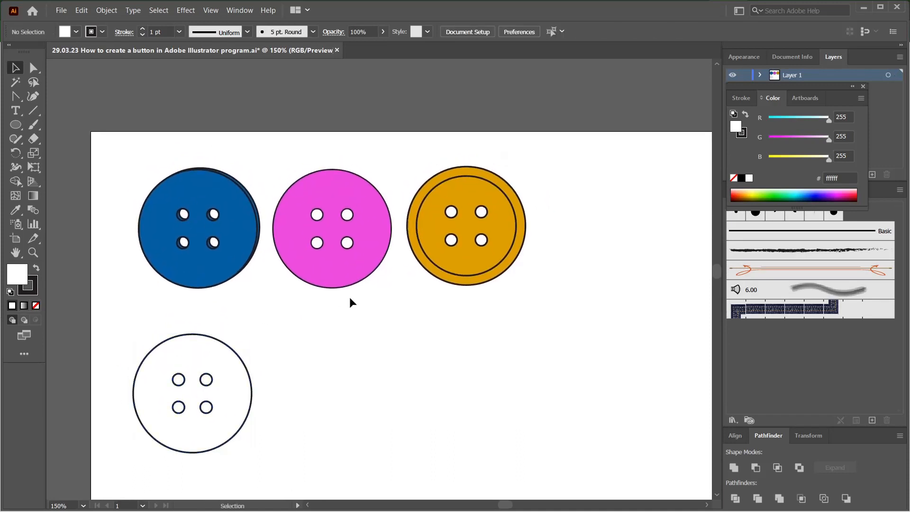
drag(245, 362, 383, 340)
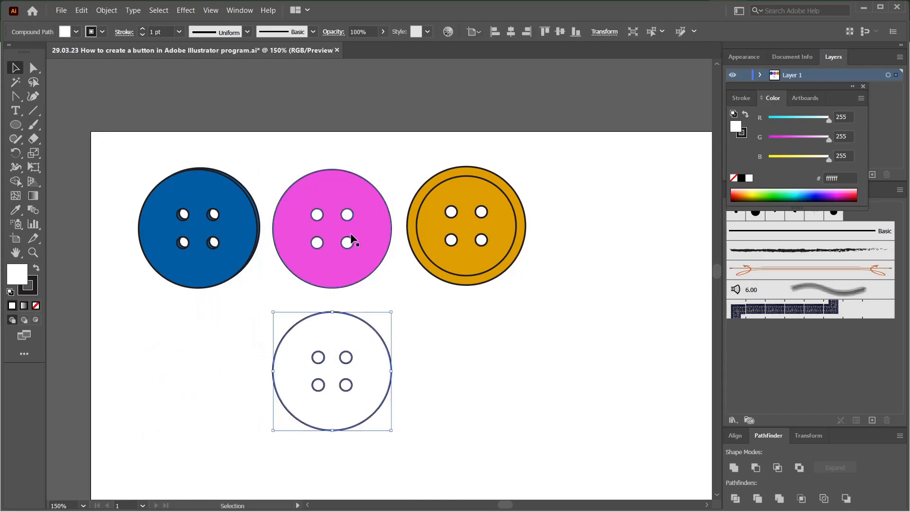
Step: Colour the white button with the pink sample button's appearance and place a copy of it beneath the blue sample button
click(16, 209)
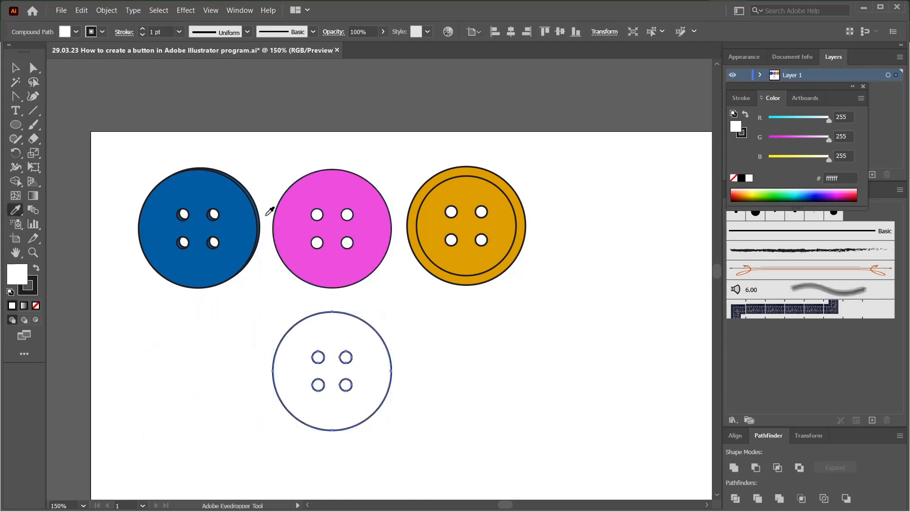
click(311, 222)
click(16, 70)
click(177, 114)
drag(311, 364, 176, 367)
click(133, 323)
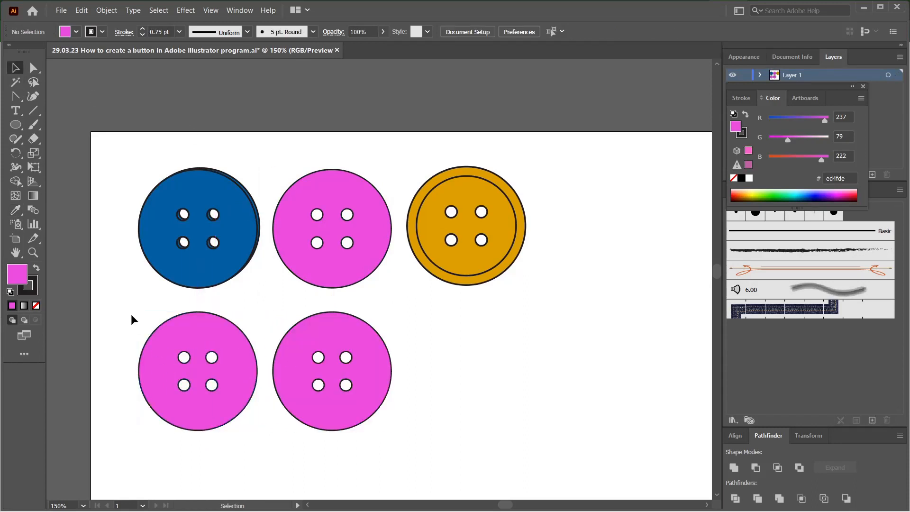
Step: Place an offset copy over the pink button beneath the blue sample and sample the blue button's appearance onto it
mouse_move(165, 351)
mouse_down()
mouse_move(158, 354)
mouse_move(186, 329)
mouse_move(163, 349)
mouse_up()
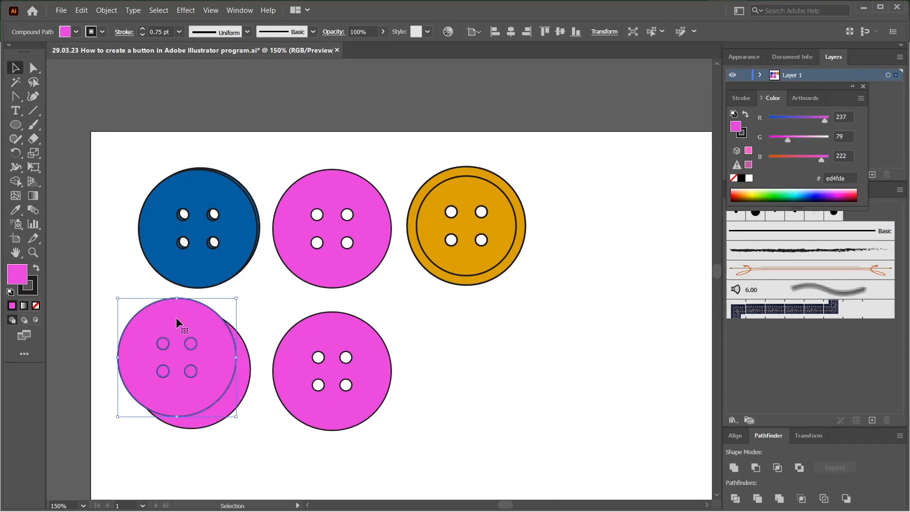
click(15, 209)
click(141, 217)
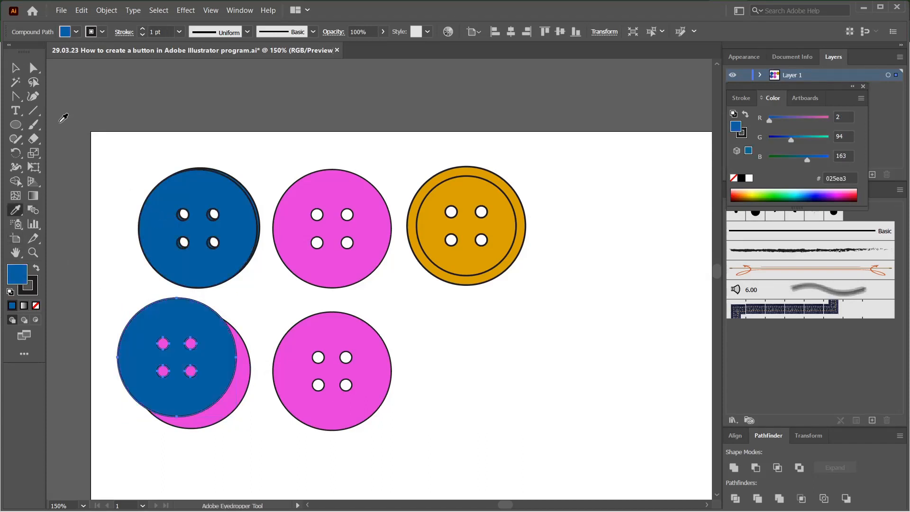
key(v)
Step: Recolour the pink button behind the offset copy with the blue sample button's appearance
click(223, 402)
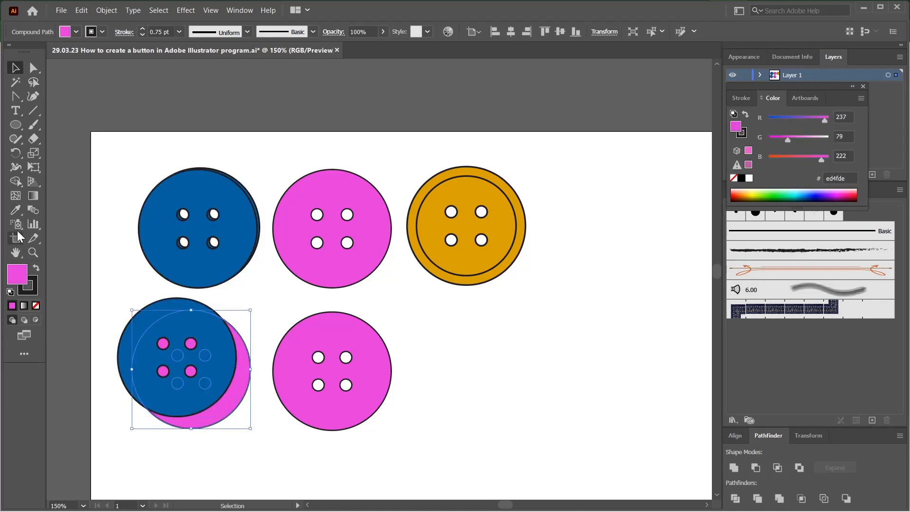
click(16, 209)
click(146, 232)
click(22, 66)
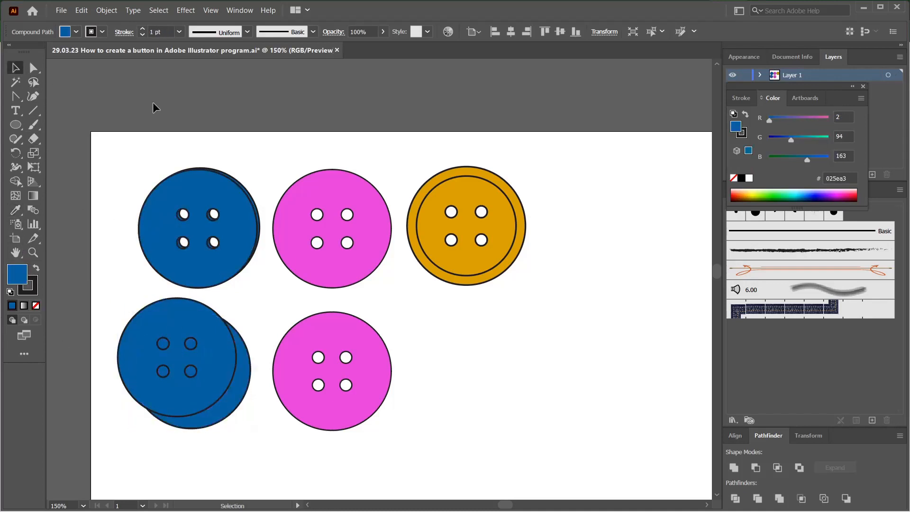
Step: Shift the front blue button over the rear one, leaving a thin offset edge that gives the button thickness
mouse_move(170, 322)
mouse_down()
mouse_move(134, 305)
mouse_move(142, 332)
mouse_move(176, 337)
mouse_up()
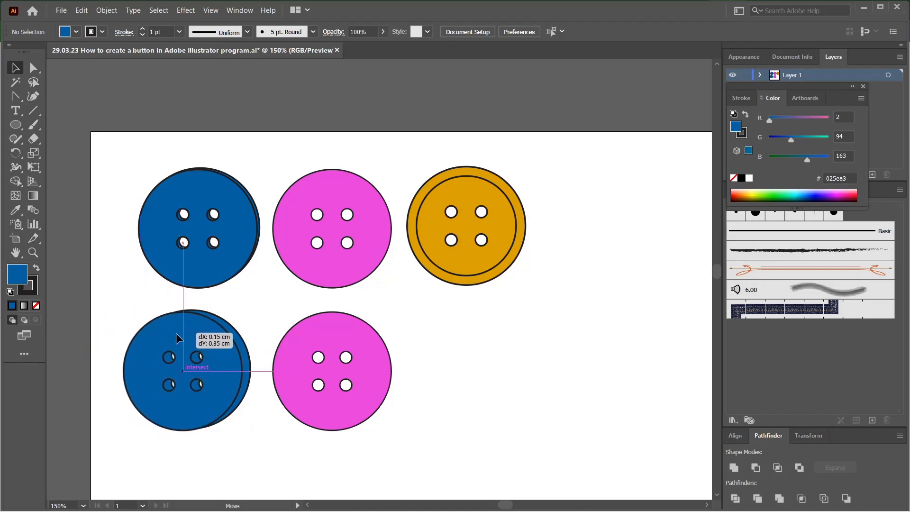
drag(177, 333, 182, 333)
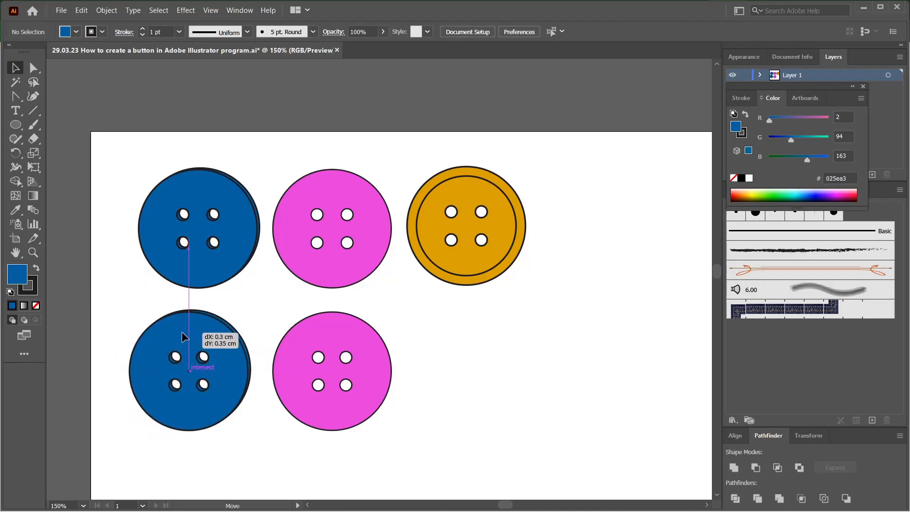
drag(181, 331, 199, 341)
click(140, 304)
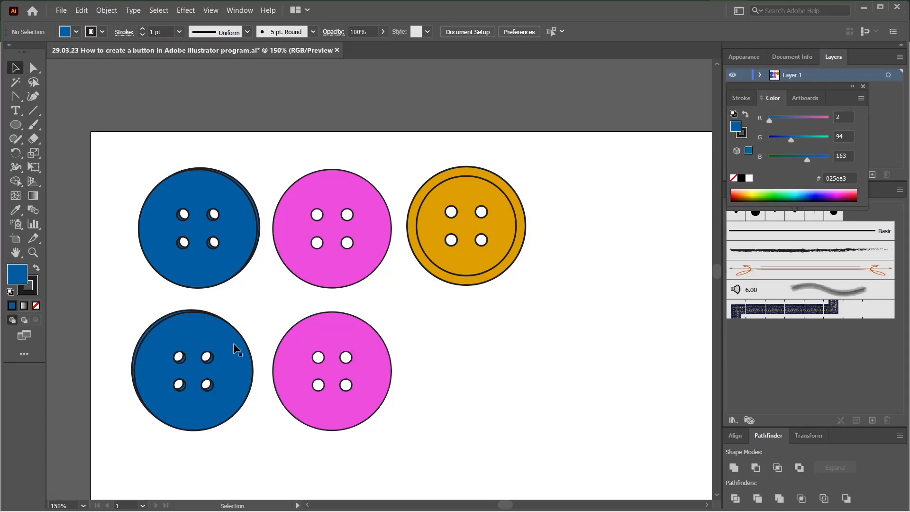
Step: Copy the front blue button to the empty place beneath the orange sample button
drag(179, 321, 390, 337)
click(307, 178)
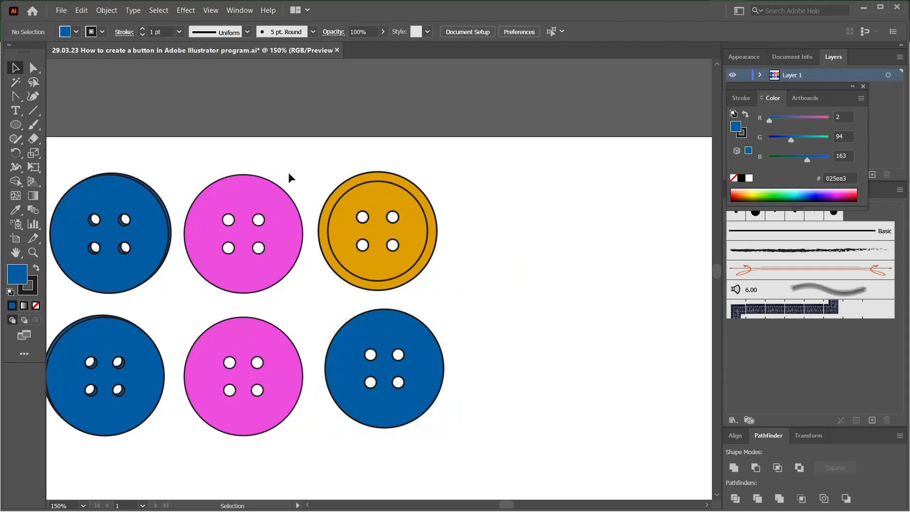
drag(291, 172, 373, 158)
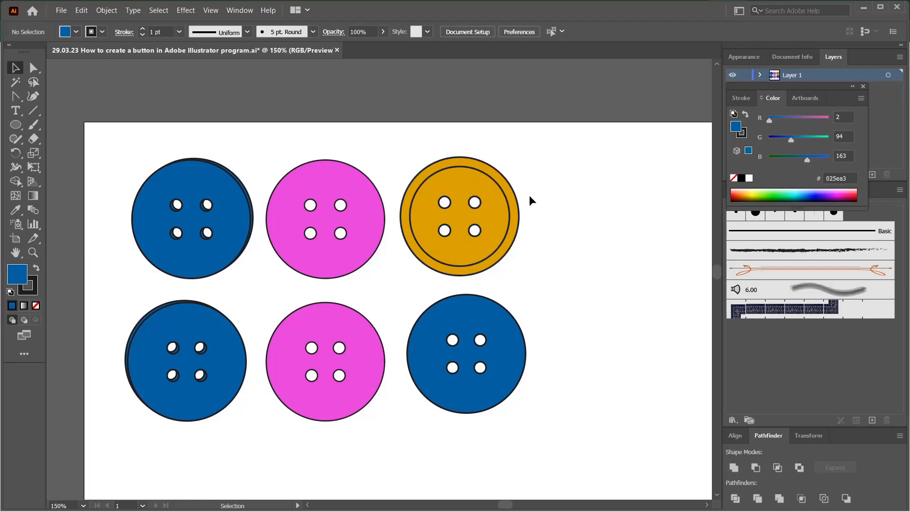
drag(558, 249, 504, 264)
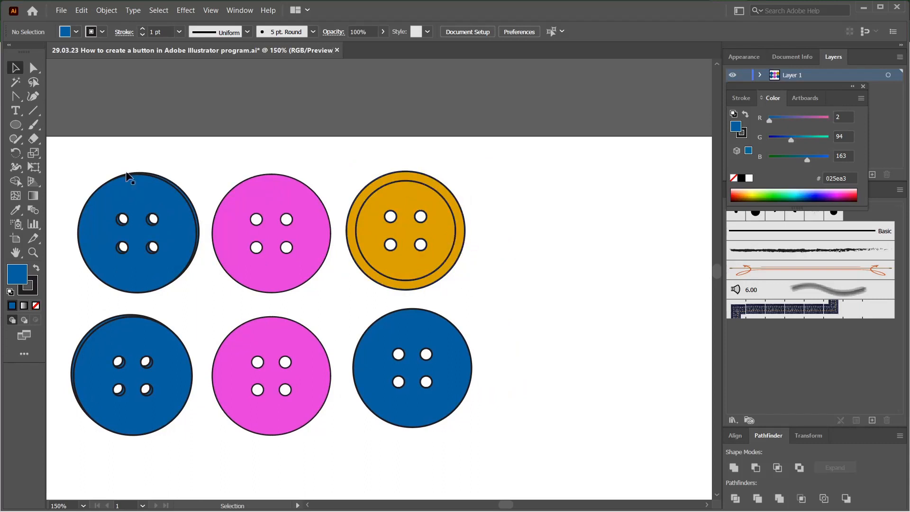
Step: Draw an unfilled circle from the centre of the blue button beneath the orange one and enlarge it slightly
click(20, 126)
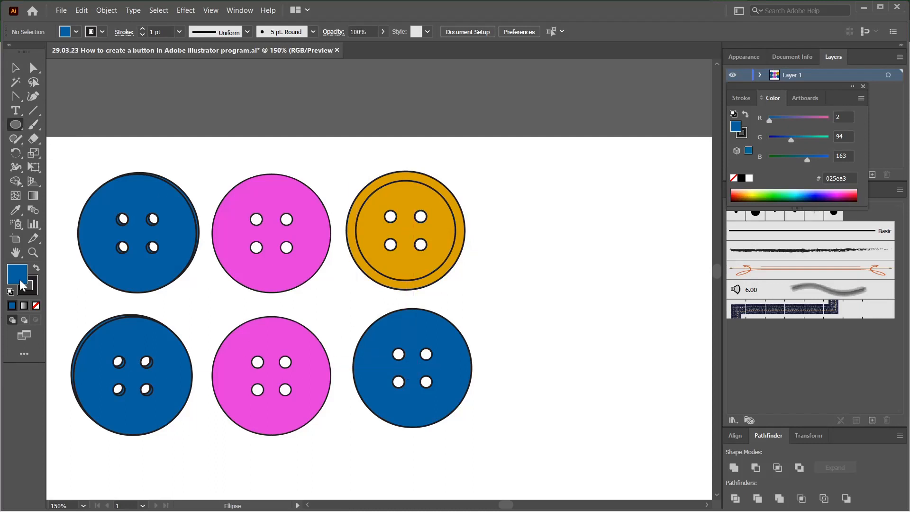
click(35, 306)
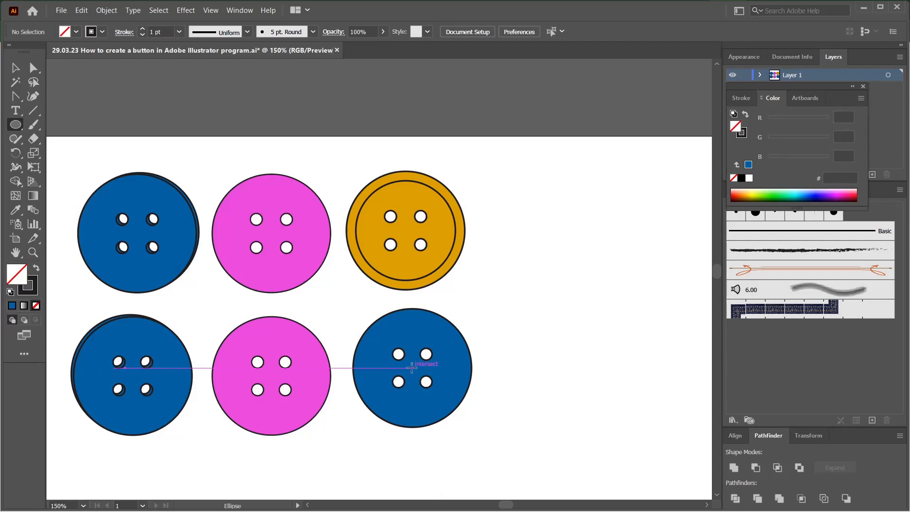
drag(412, 367, 456, 419)
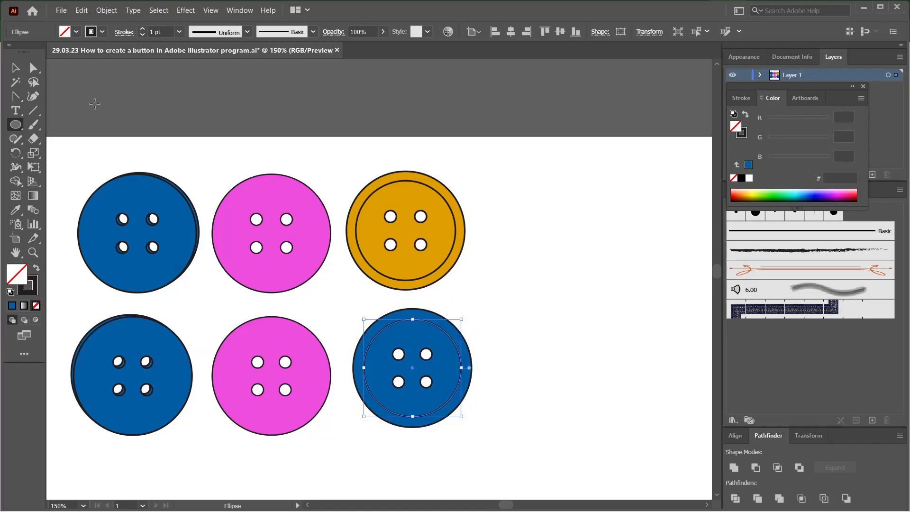
click(16, 68)
drag(462, 320, 465, 315)
click(479, 305)
Step: Scale the inner circle down slightly about its centre to widen the rim like the orange sample's
scroll(454, 351, up, 1)
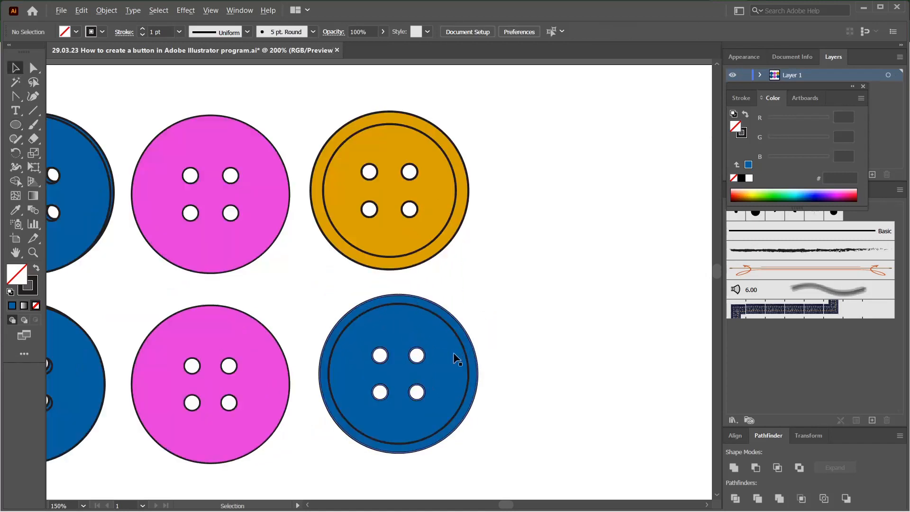
click(425, 318)
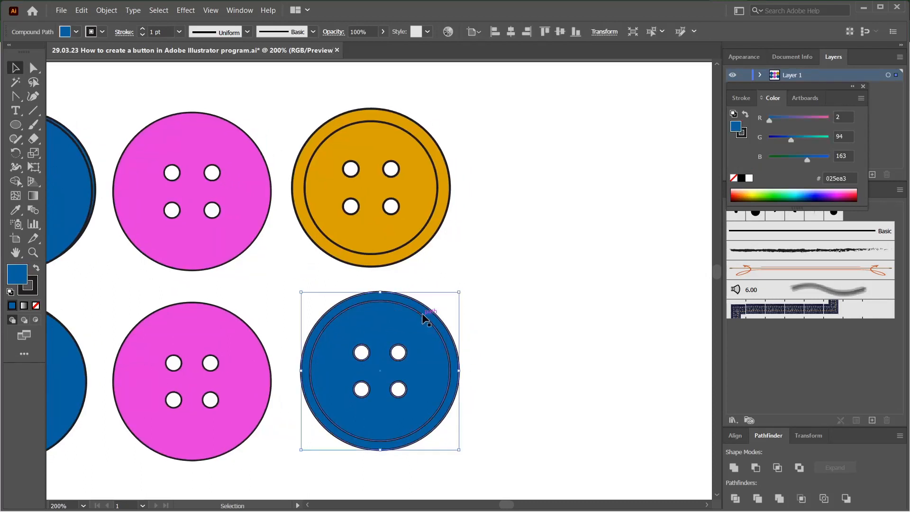
drag(450, 300, 449, 302)
drag(494, 356, 482, 348)
click(463, 306)
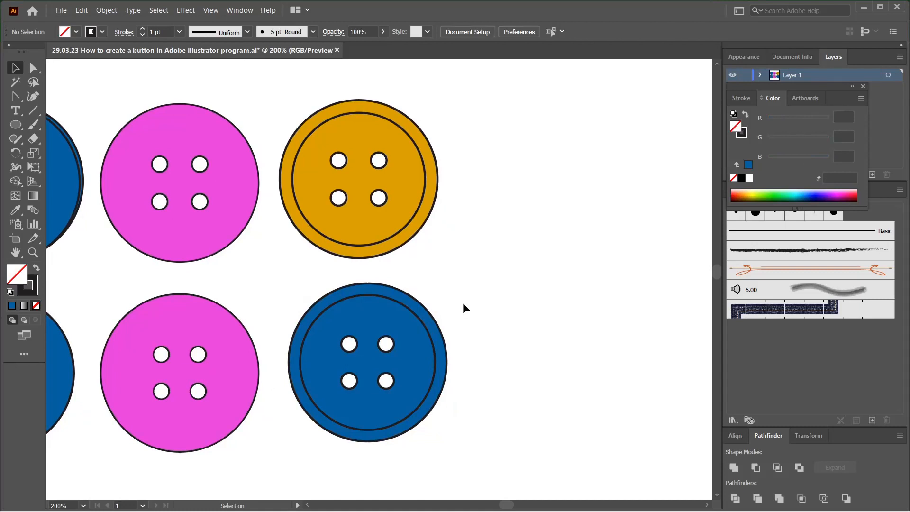
Step: Try a 3 pt stroke on the inner circle and reduce its weight to 0.75 pt
click(423, 325)
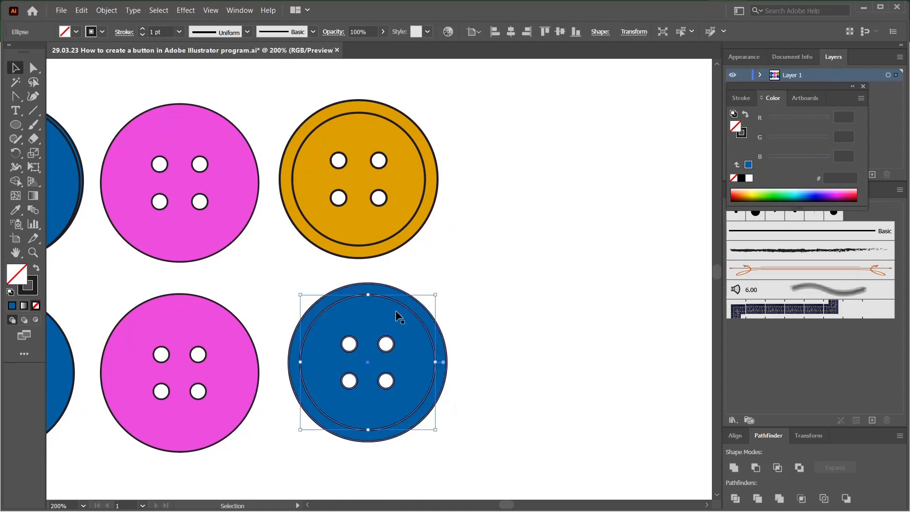
click(741, 98)
click(772, 113)
click(771, 113)
click(437, 294)
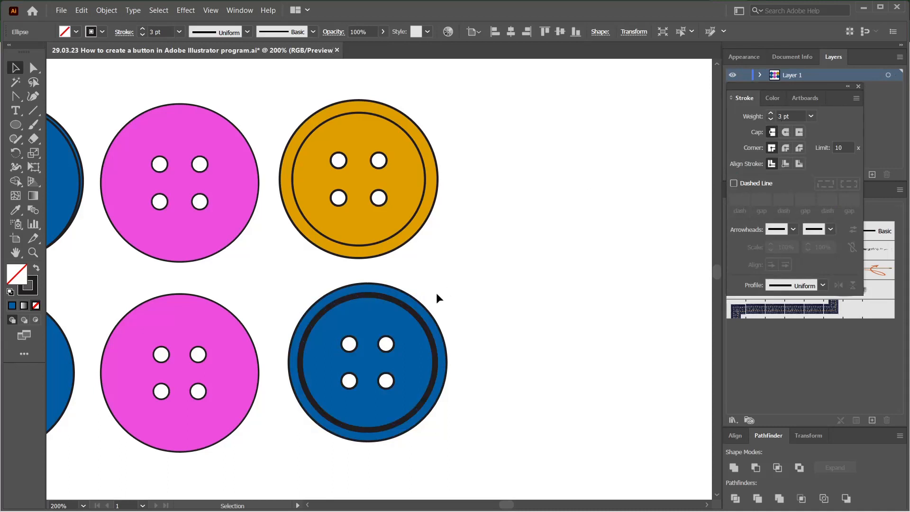
click(414, 313)
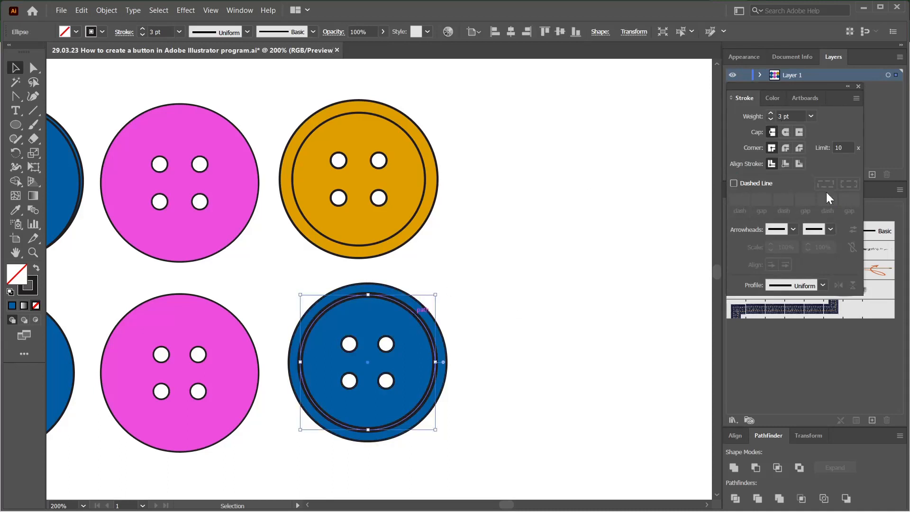
click(771, 119)
click(770, 119)
click(770, 119)
click(550, 246)
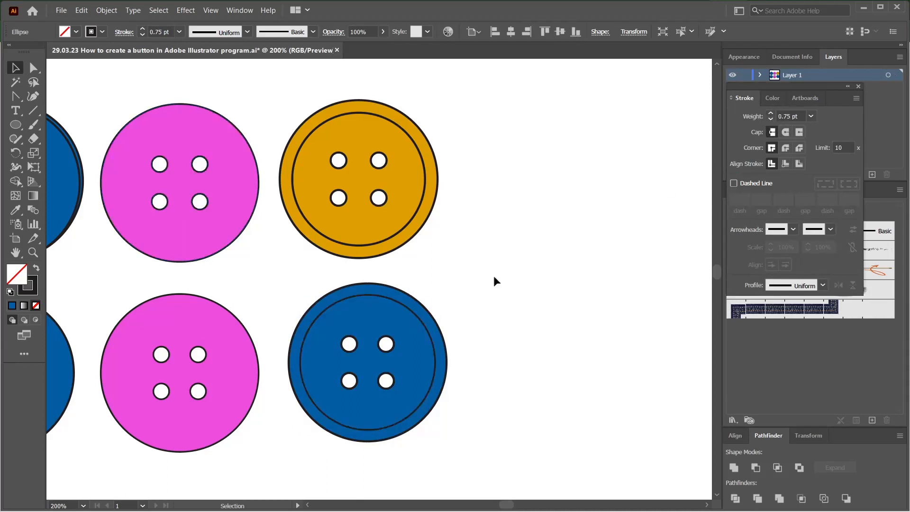
Step: Draw a straight horizontal line about 0.75 cm long with the Pen tool between the blue button's two lower holes
scroll(471, 354, down, 2)
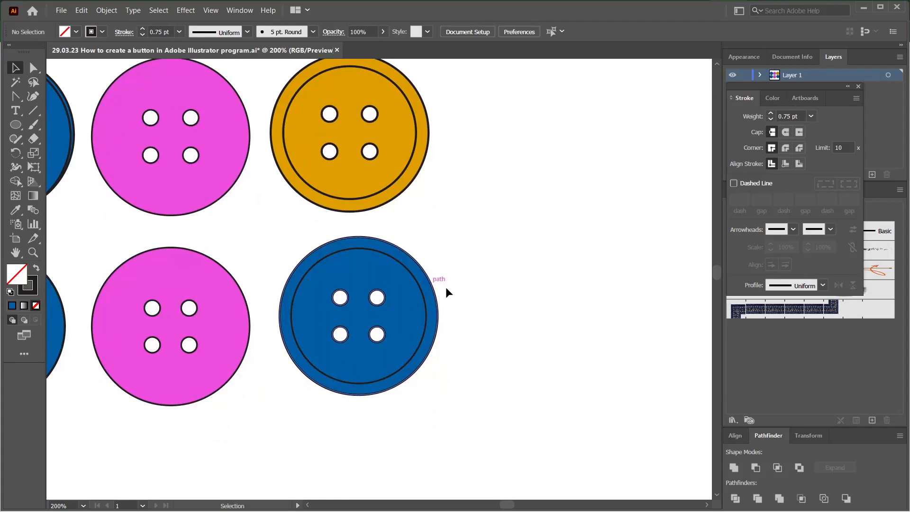
scroll(483, 325, up, 2)
scroll(582, 349, left, 4)
drag(490, 394, 488, 402)
click(550, 279)
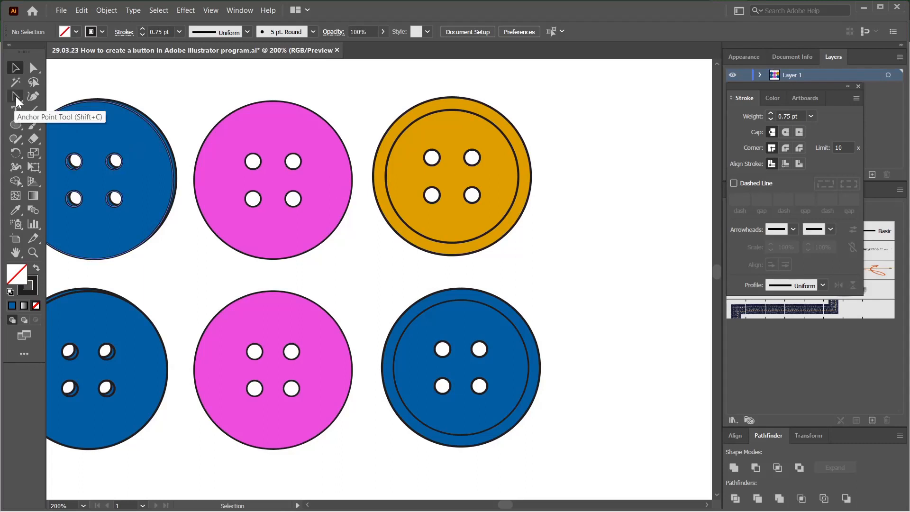
drag(16, 97, 29, 95)
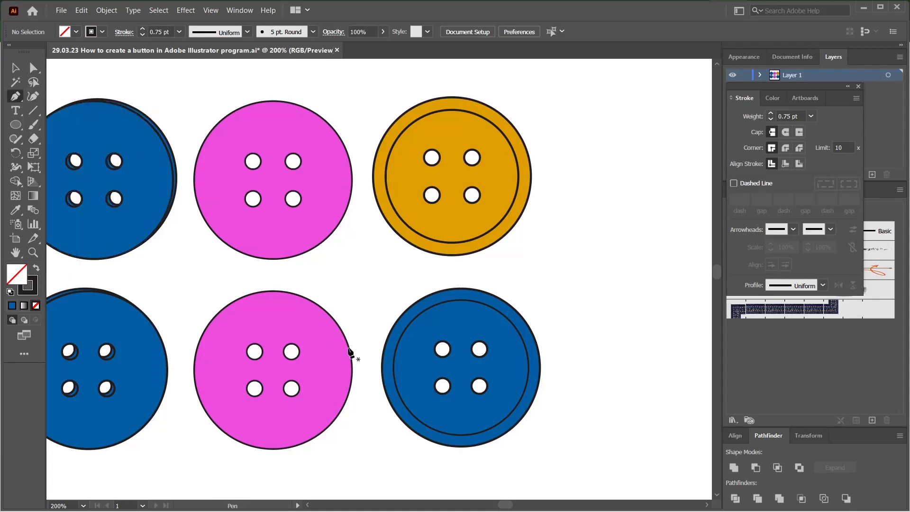
click(443, 387)
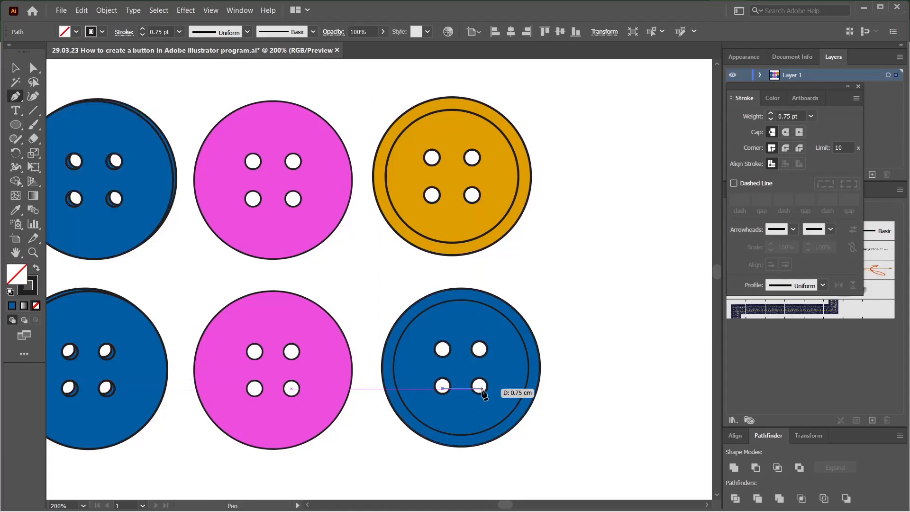
click(481, 388)
key(v)
key(ctrl+shift+a)
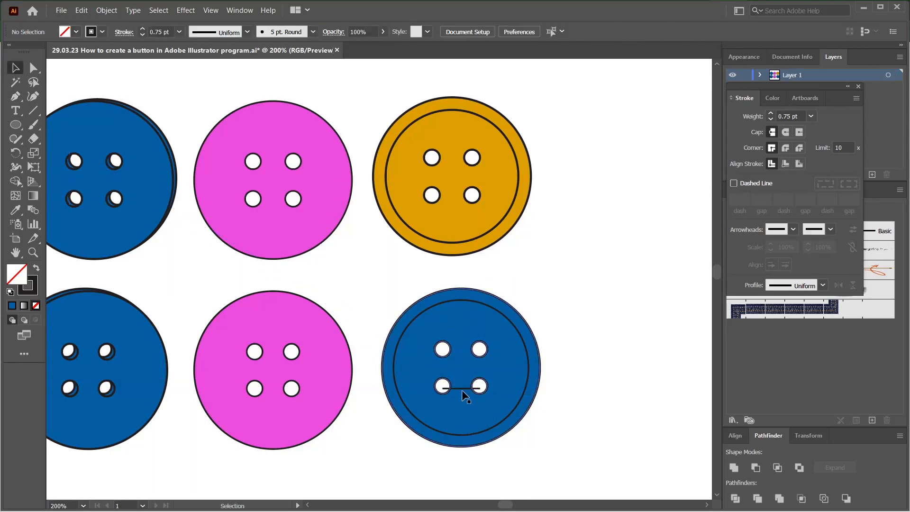
Step: Give the thread line a 4 pt stroke with round cap and round join, centring it on the two lower holes
click(462, 388)
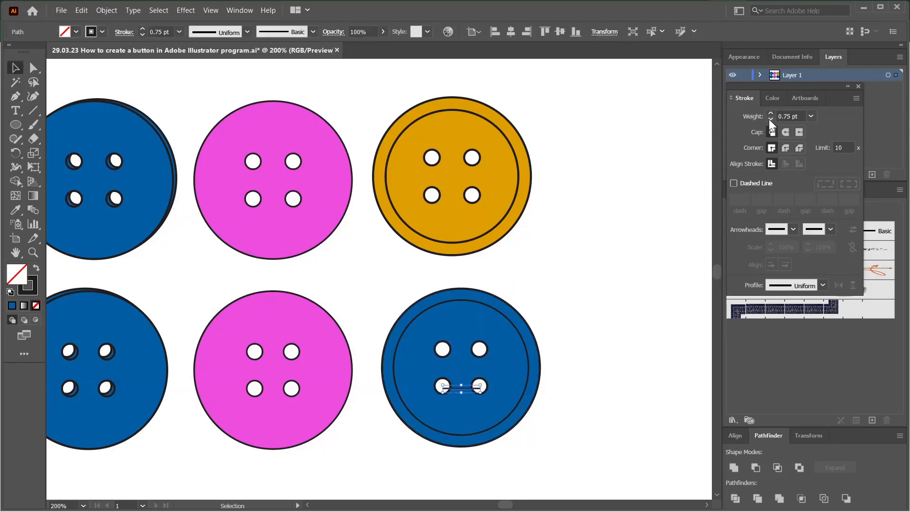
key(ctrl+shift+a)
drag(584, 345, 498, 341)
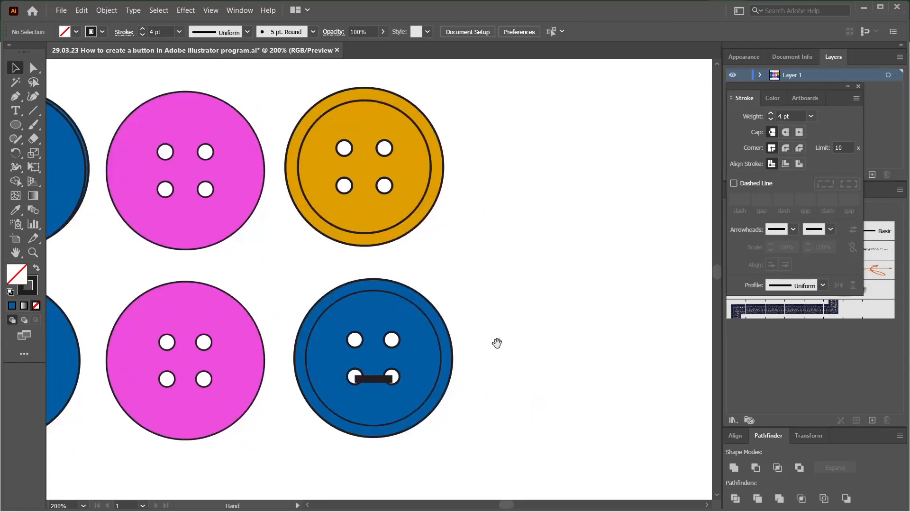
click(372, 375)
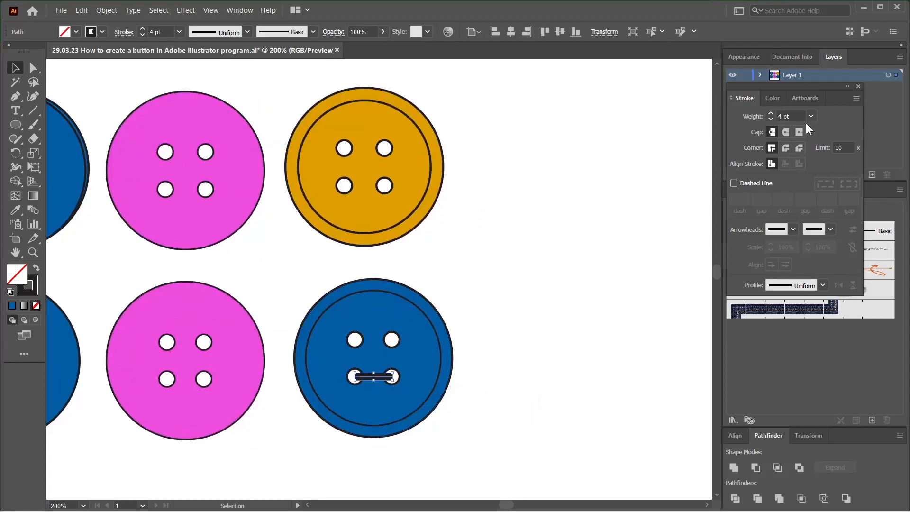
click(786, 132)
click(786, 147)
key(ctrl+plus)
click(528, 285)
Step: Copy the thread line up to the two upper holes and delete the line across the lower holes
drag(361, 398, 367, 339)
click(478, 269)
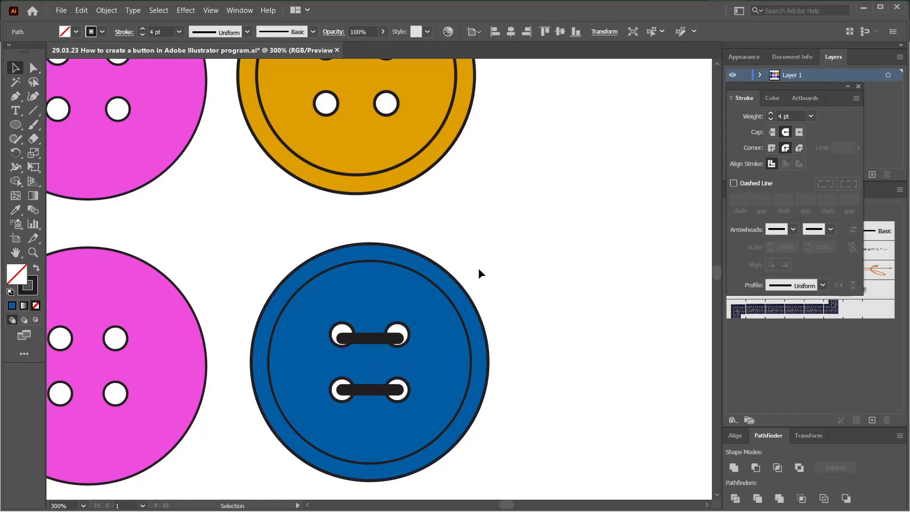
click(364, 402)
click(371, 390)
key(Delete)
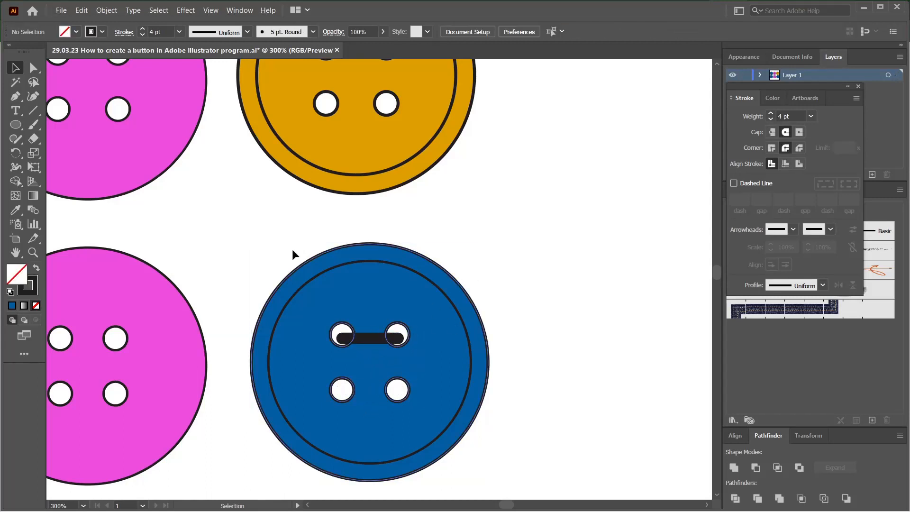
Step: Move the thread line's end points so it runs diagonally from the upper-left hole to the lower-right hole
click(29, 71)
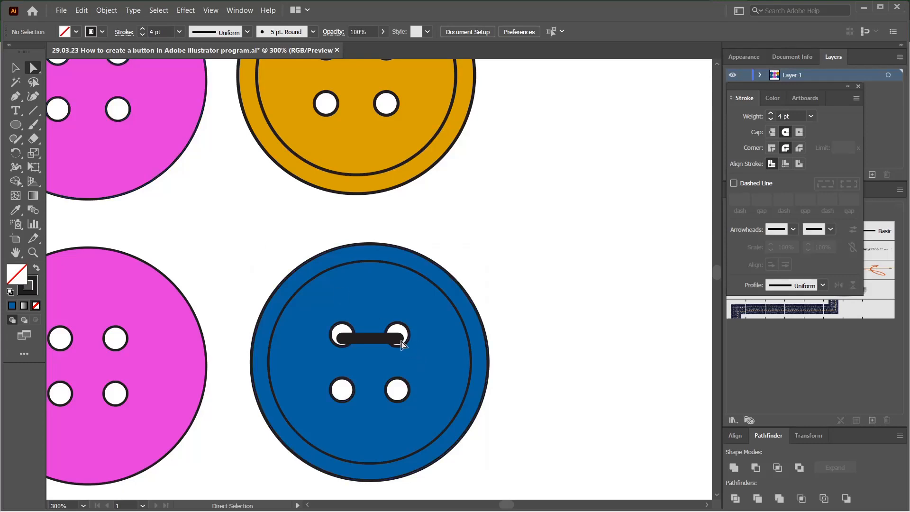
drag(400, 339, 395, 390)
drag(341, 337, 342, 334)
click(233, 238)
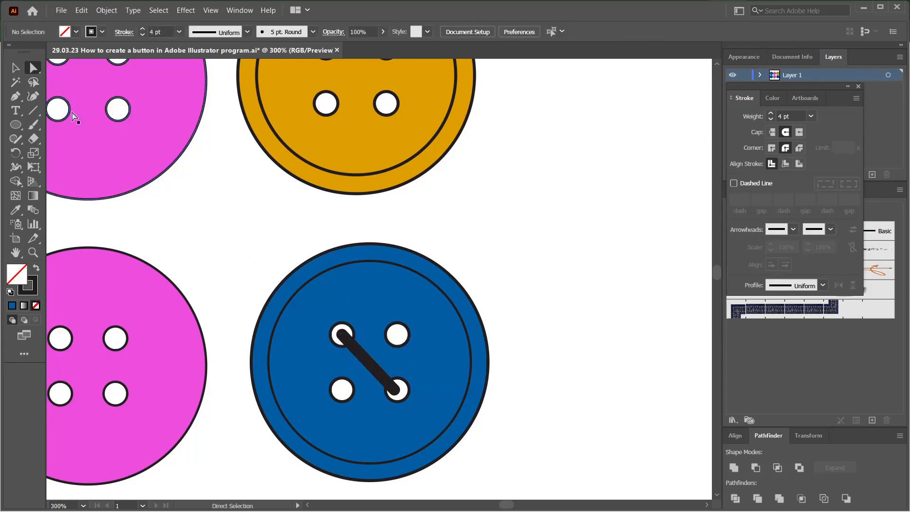
Step: Create a reflected copy of the diagonal thread line to form an X across the four holes
click(16, 69)
click(357, 365)
click(371, 365)
right_click(370, 365)
click(525, 339)
click(436, 297)
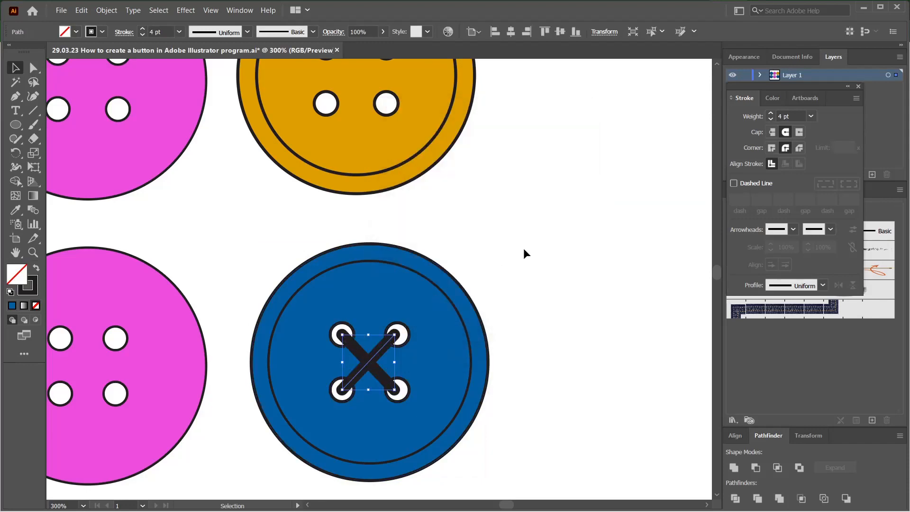
click(523, 248)
Step: Recolour the body of the stitched blue button by sampling the orange button's appearance
scroll(579, 364, down, 3)
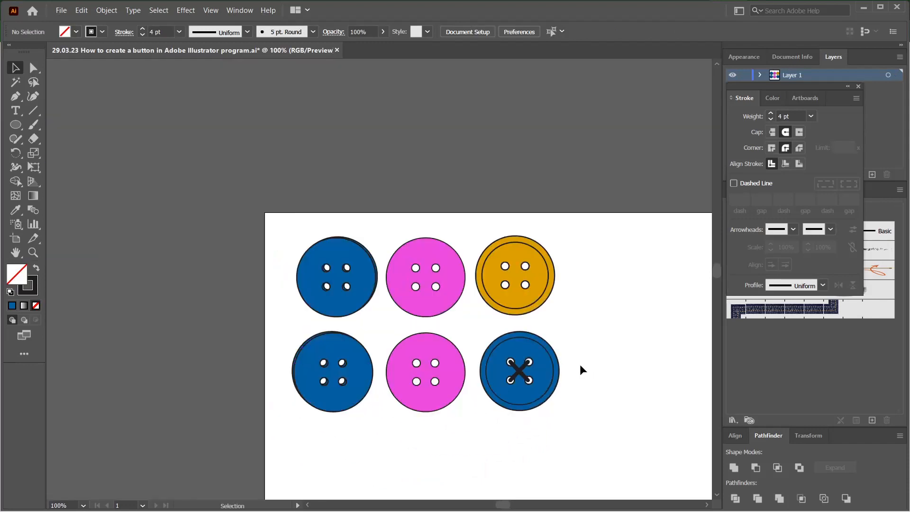
drag(576, 361, 485, 299)
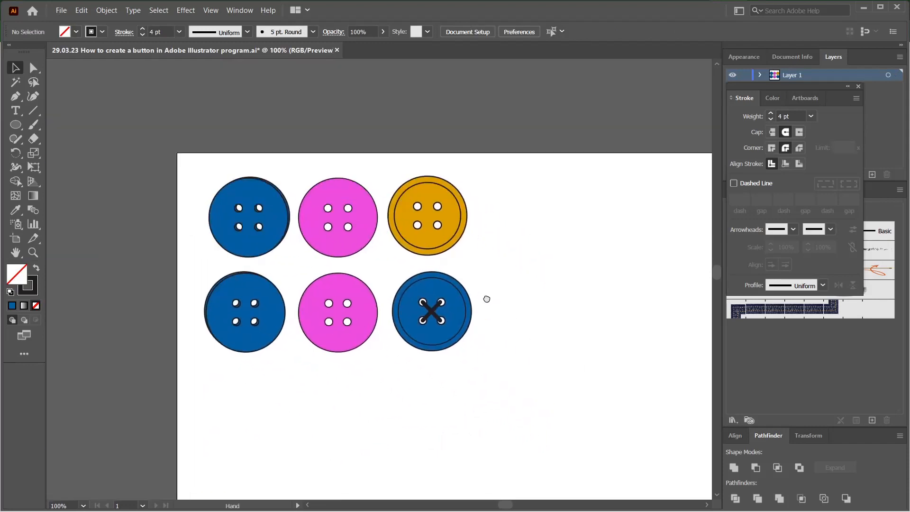
scroll(519, 347, down, 1)
drag(540, 367, 482, 258)
click(33, 68)
scroll(472, 189, up, 2)
click(334, 205)
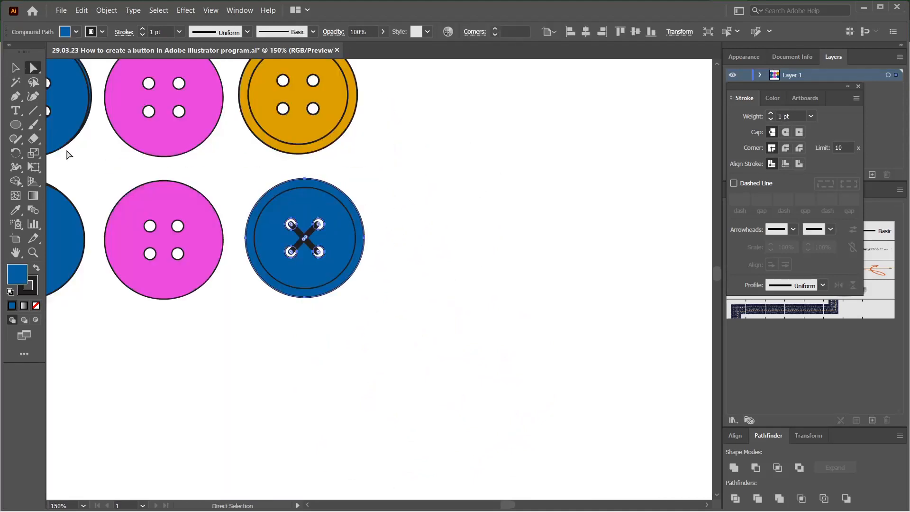
click(14, 210)
click(289, 128)
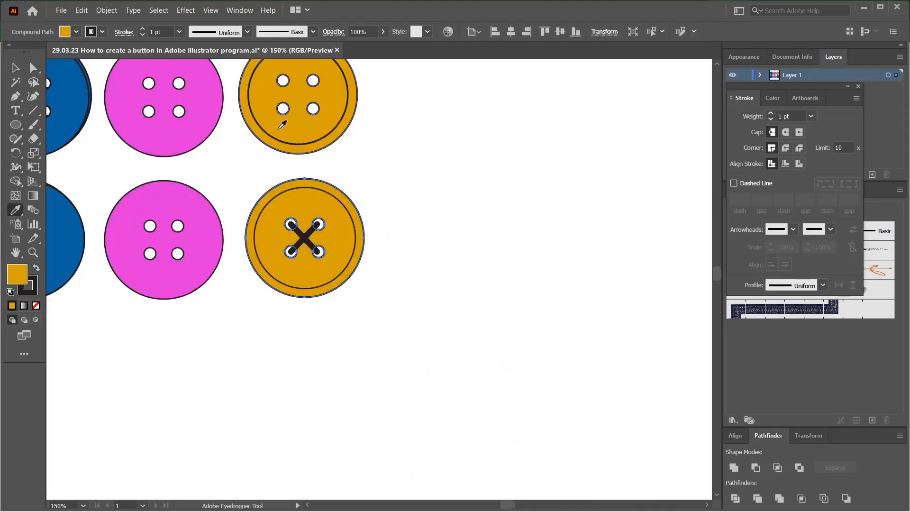
click(16, 68)
click(427, 288)
scroll(425, 250, down, 3)
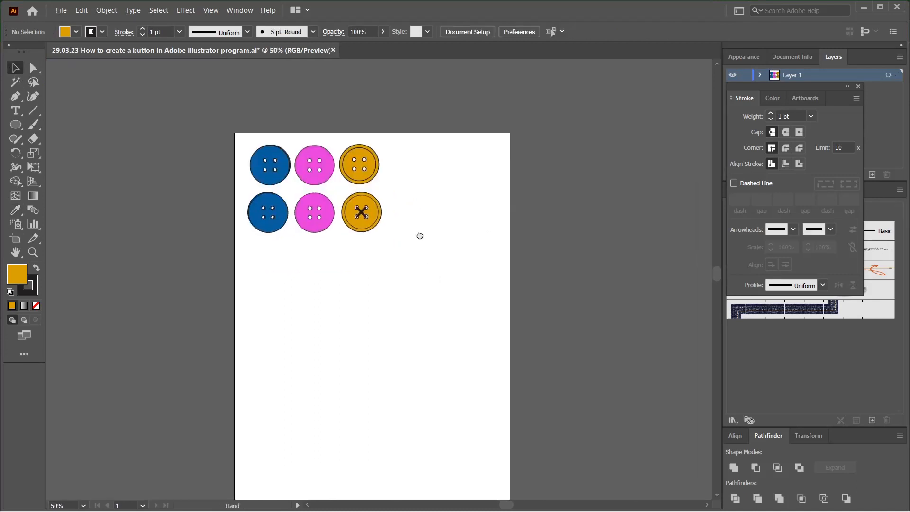